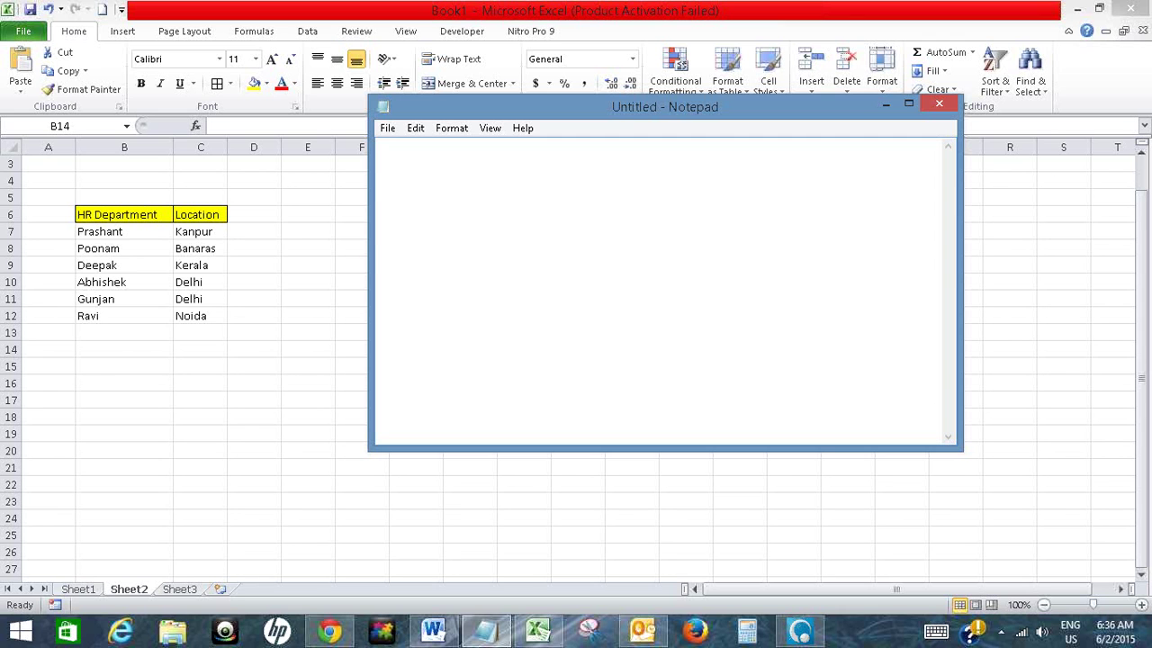
- Write 'Hello,' and 'In this video, I will show how to print multiple ranges on a single page in Excel.'
type("Hello,")
key("Return")
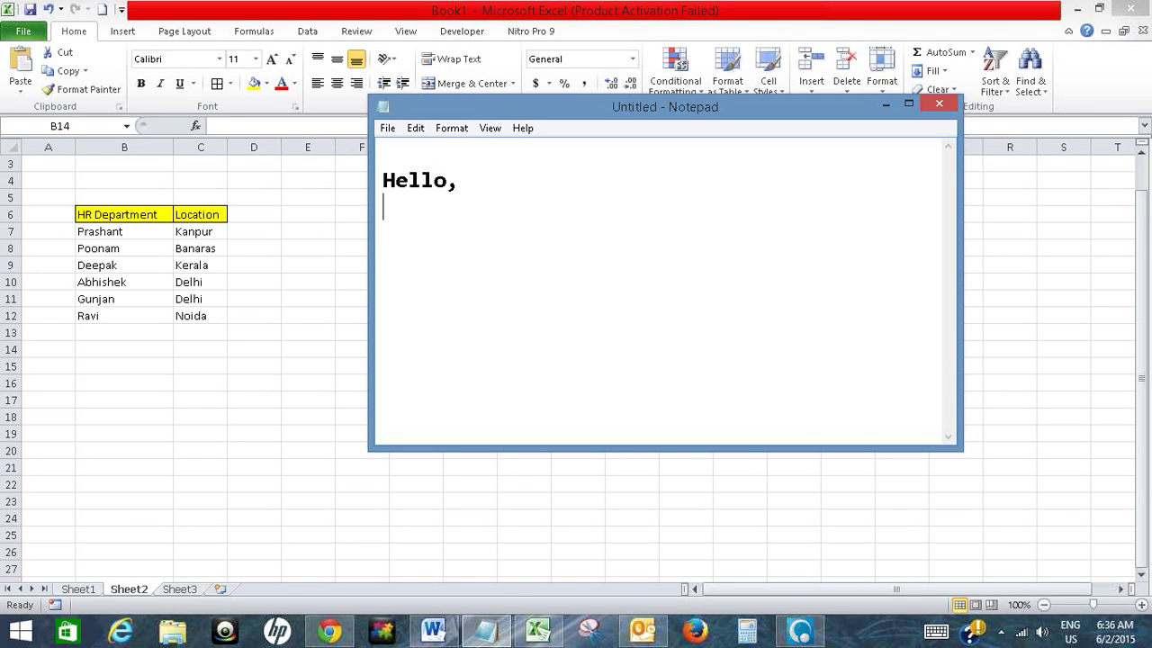
key("Return")
type("In this video")
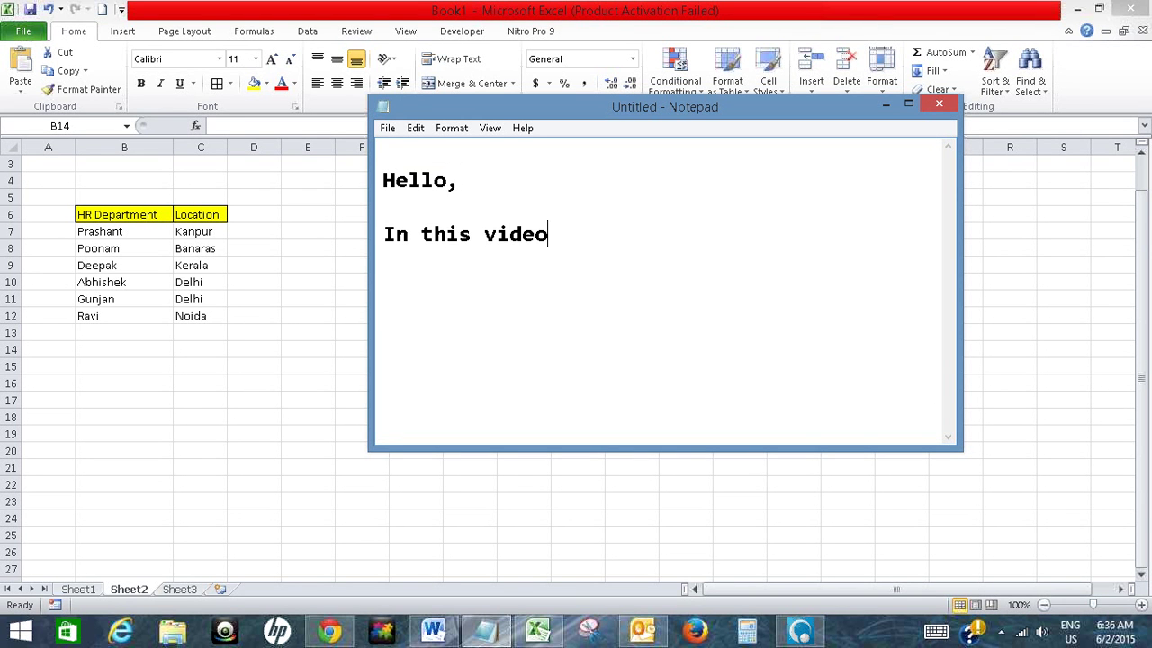
type(", I will show h")
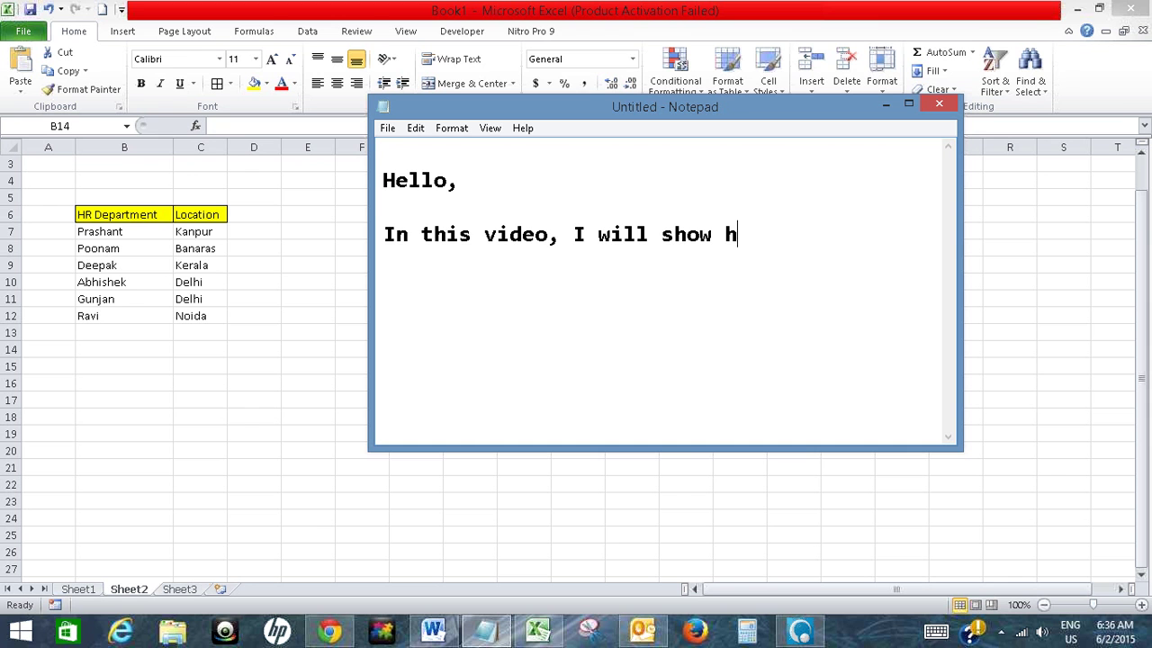
type("ow ")
type("to m")
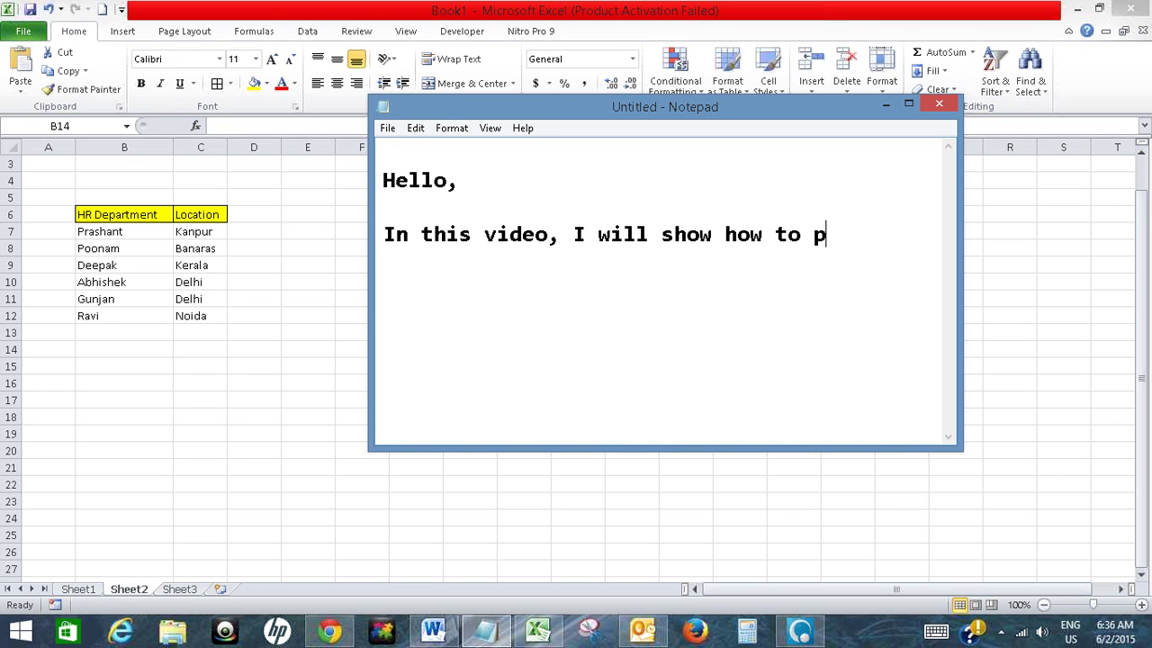
type("rint multiple ")
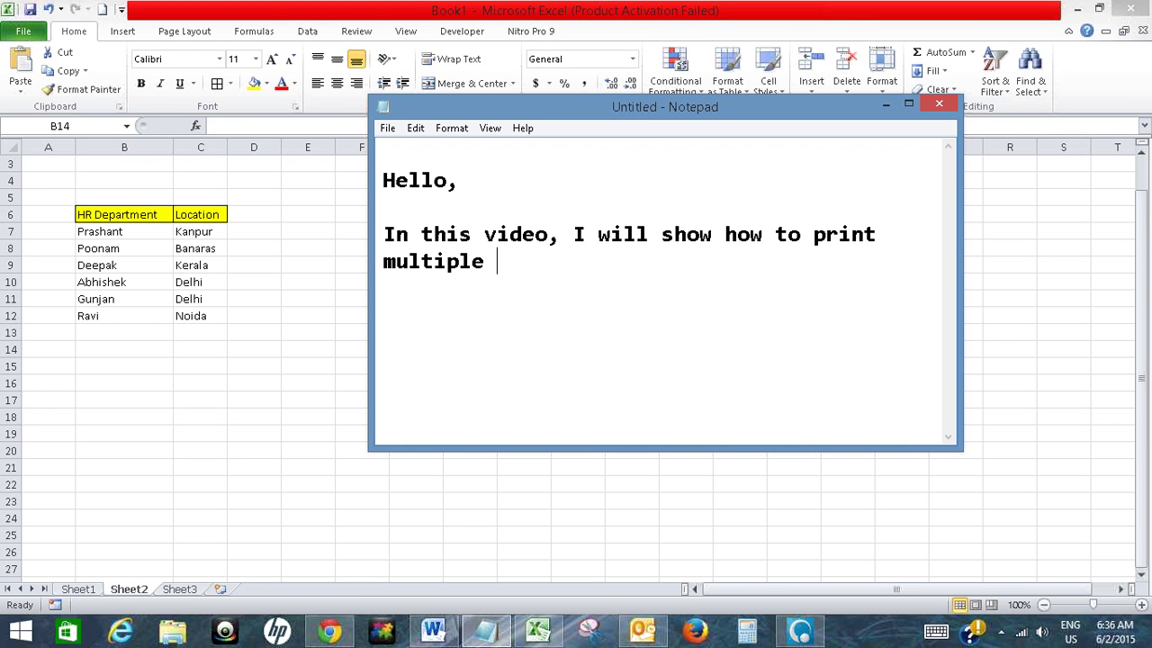
type("range")
key("BackSpace")
type("on a single p")
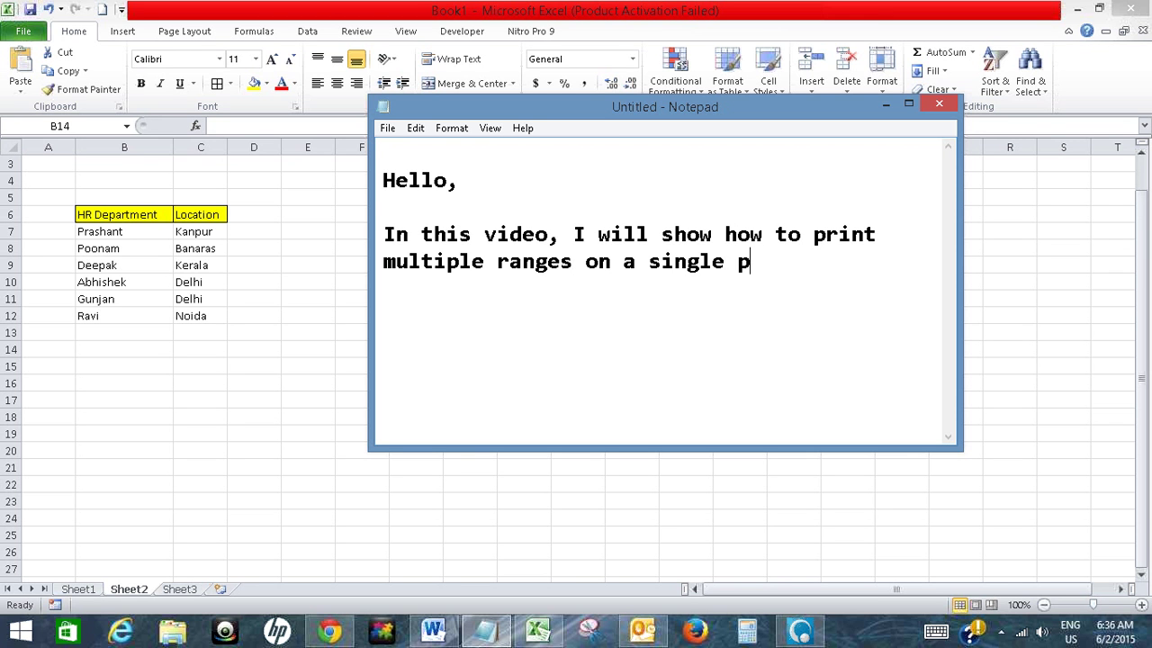
type("age in Excel.")
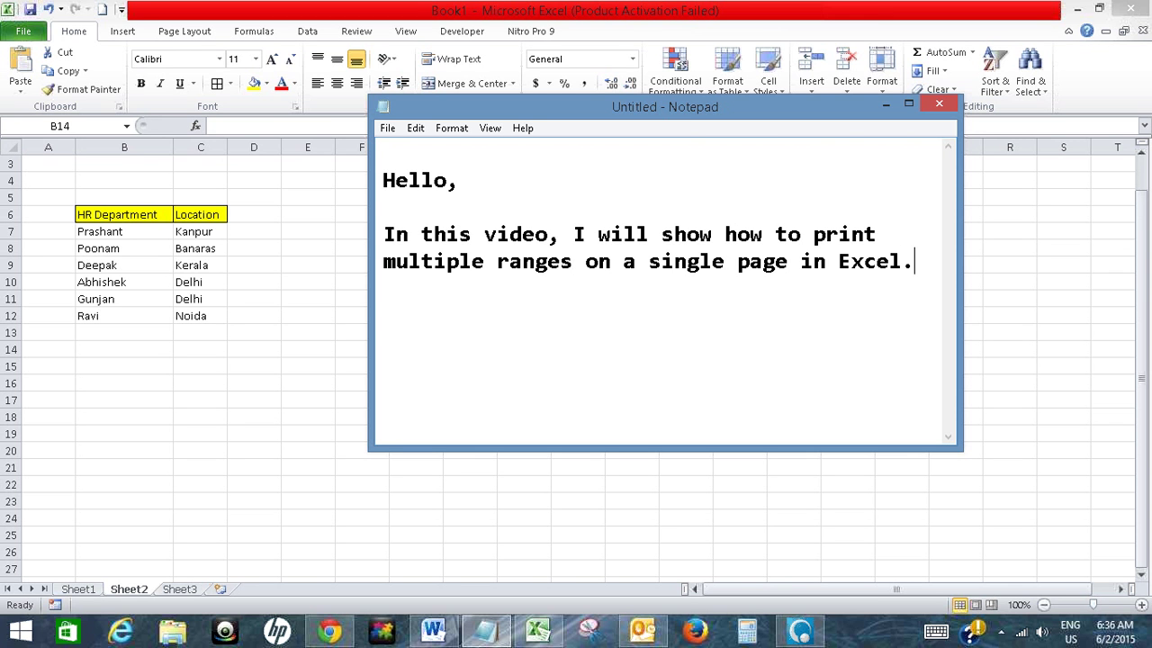
type("in")
- Add 'In order to accomplish this, we will use VBA macro' and 'I have data here in different sheets.'
key("BackSpace")
key("BackSpace")
key("BackSpace")
type("In order to ")
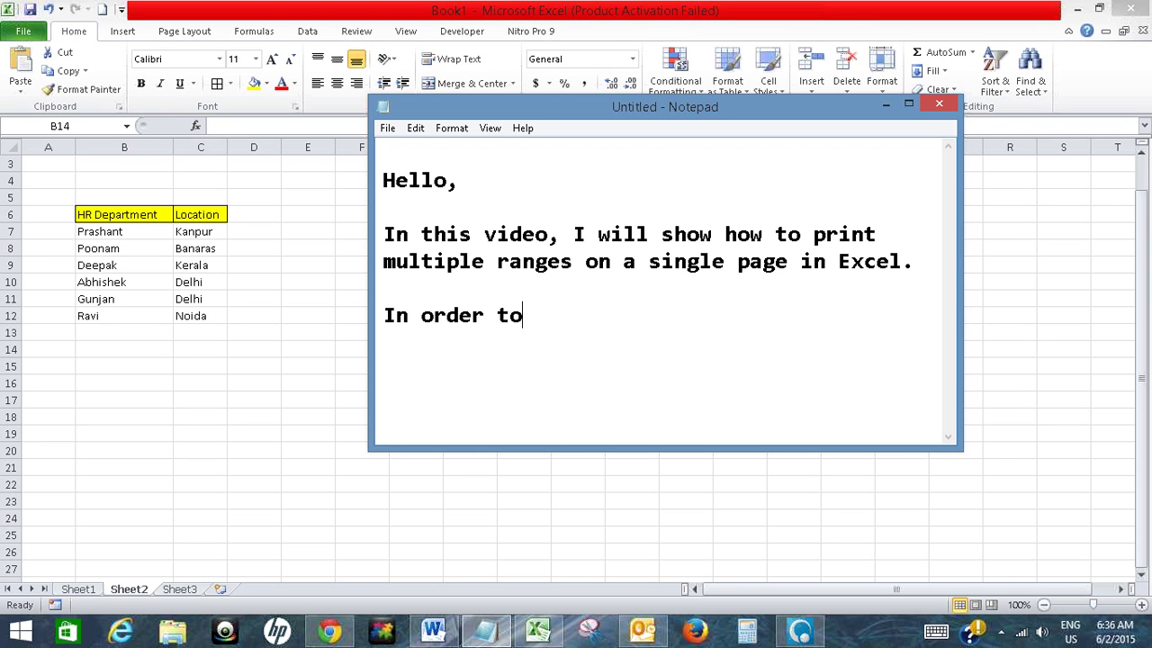
type("accomplish ")
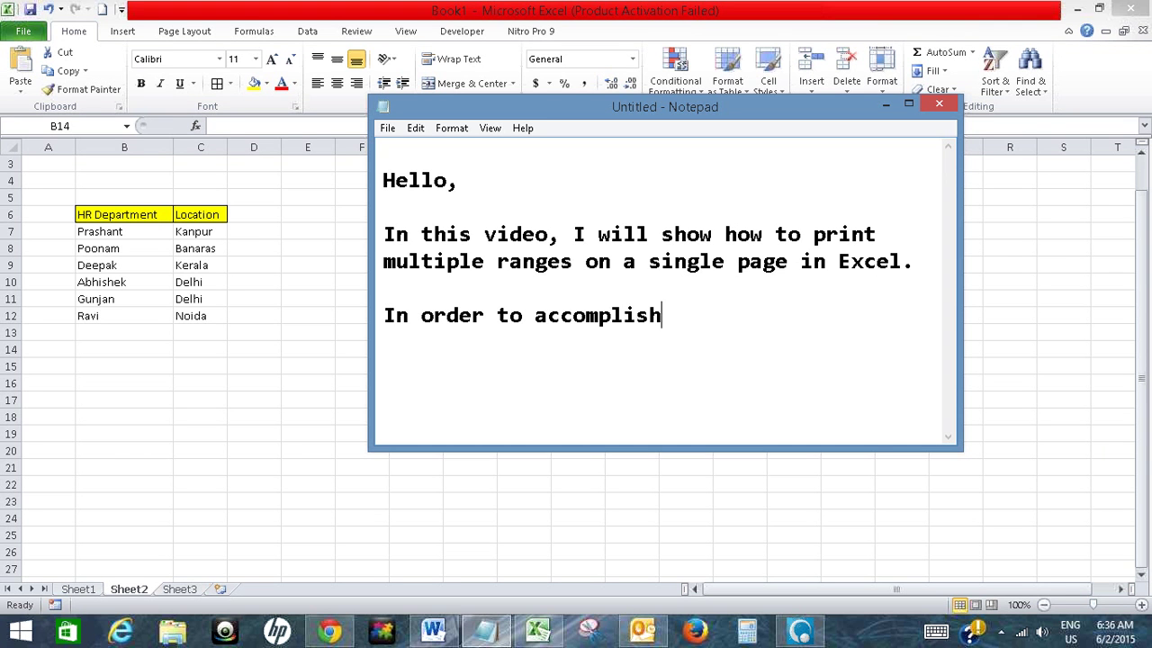
type("this,")
type(" we will use")
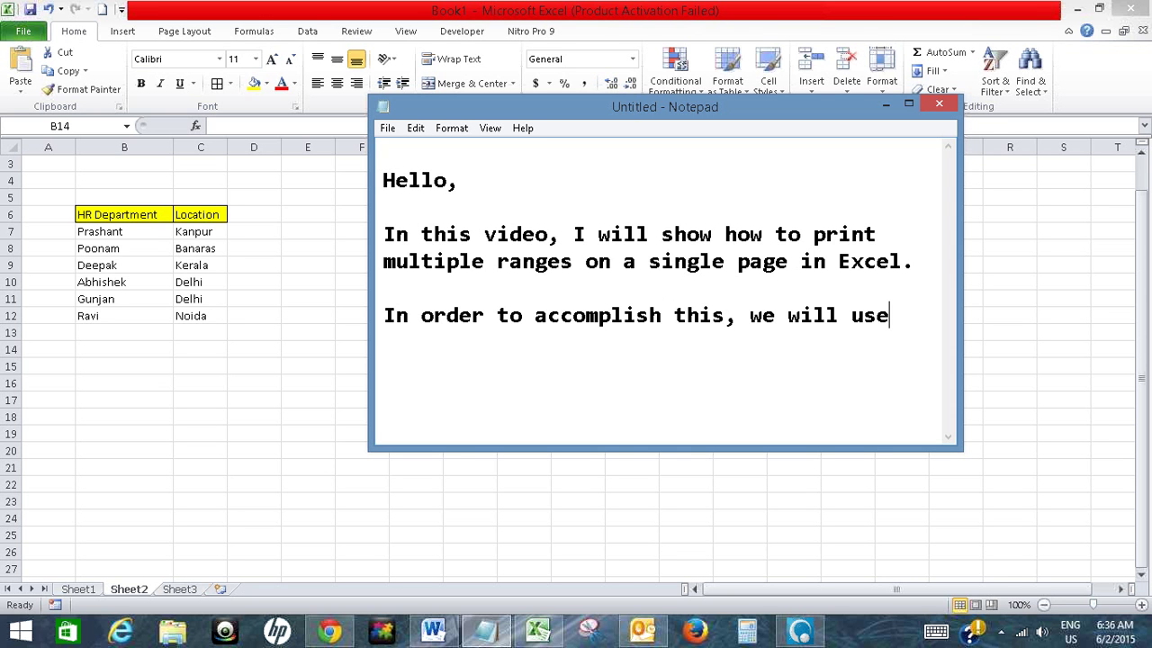
type(" VBA m")
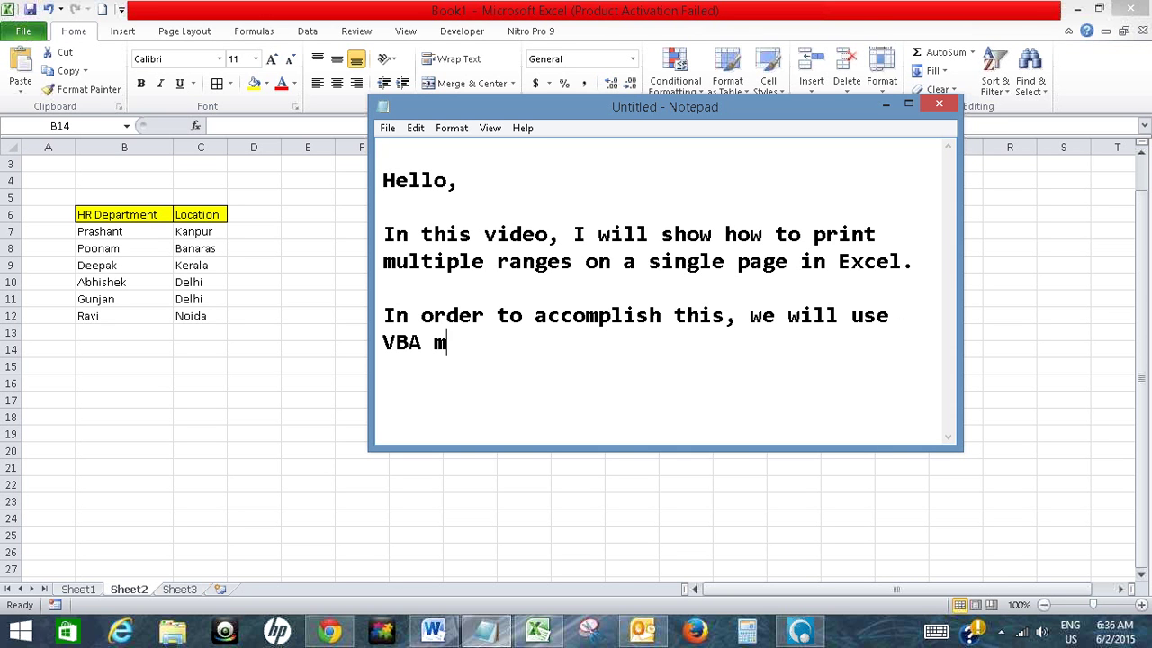
type("acro.")
key("Return")
type("I")
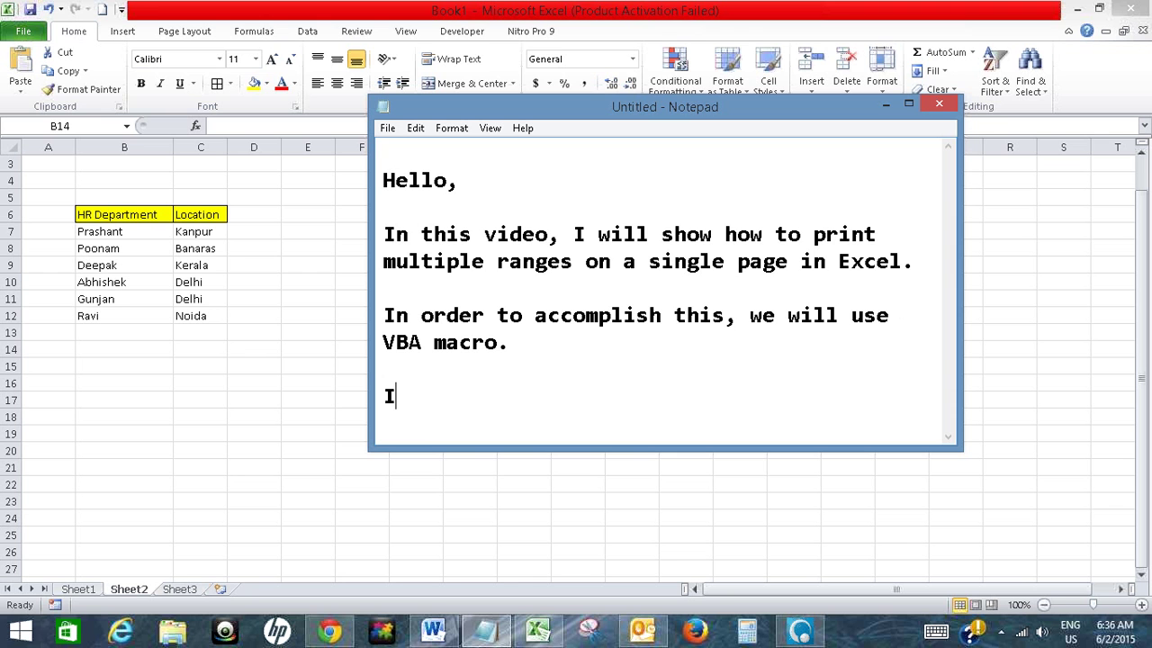
type("havet")
key("BackSpace")
type("dataher")
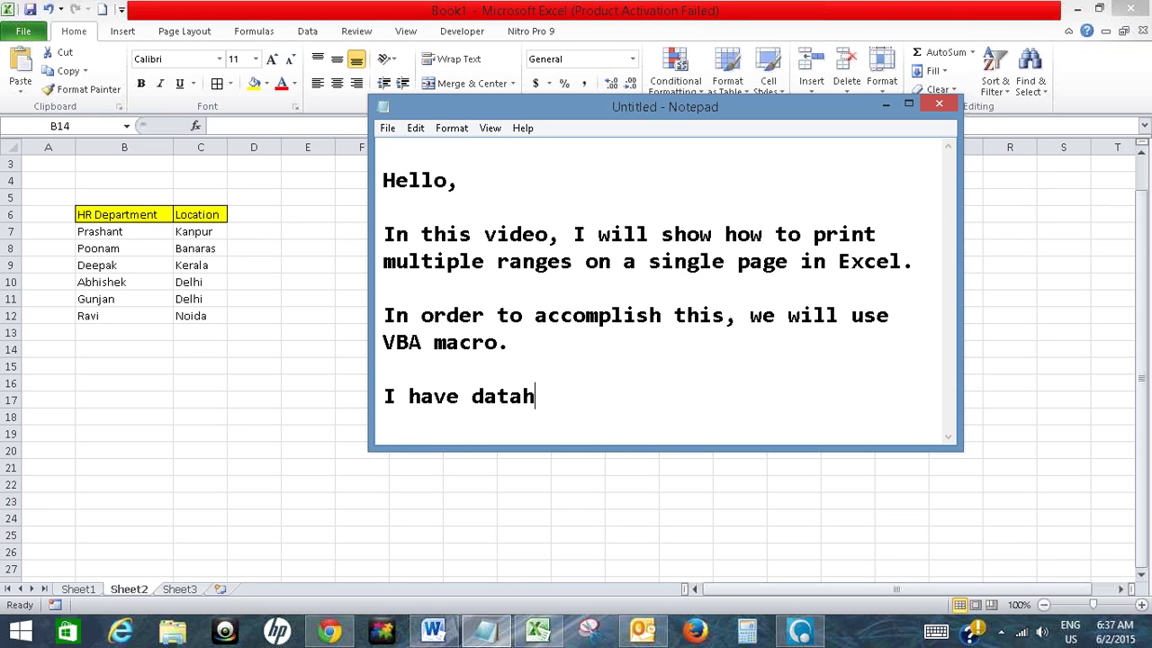
key("BackSpace")
type("here in sele")
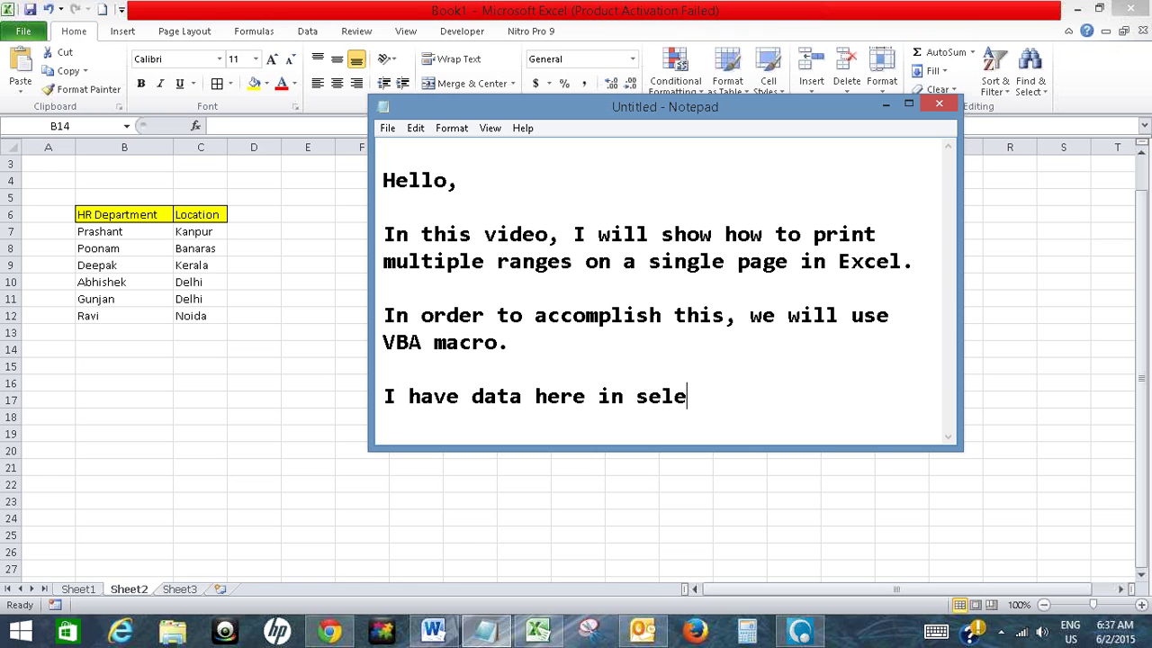
type("cted")
key("BackSpace")
key("BackSpace")
key("BackSpace")
key("BackSpace")
type("different she")
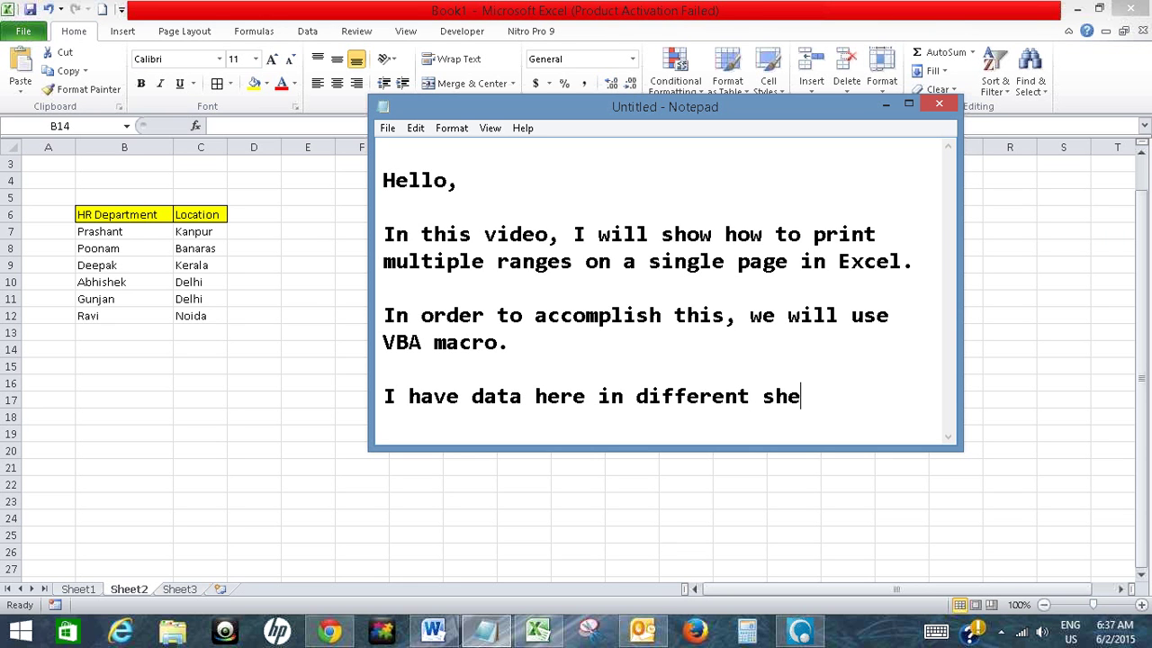
type("ets.")
- Write 'Let's say, I want to print only people in HR department & people in administration.'
key("Return")
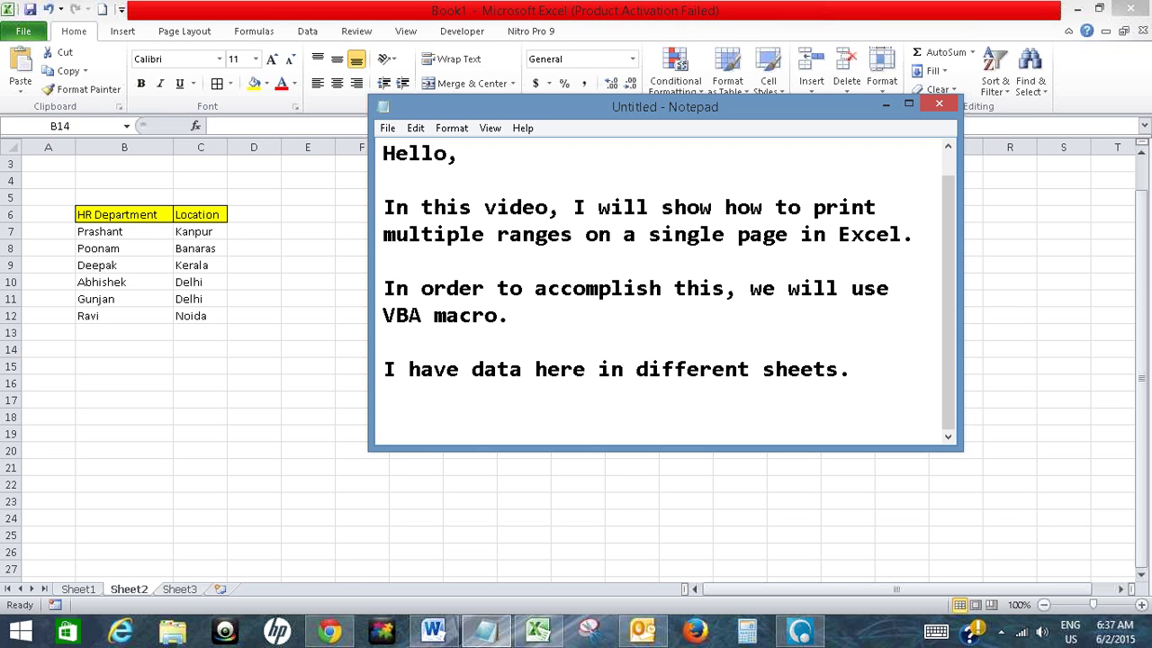
type("et's s")
key("BackSpace")
type("say, I ")
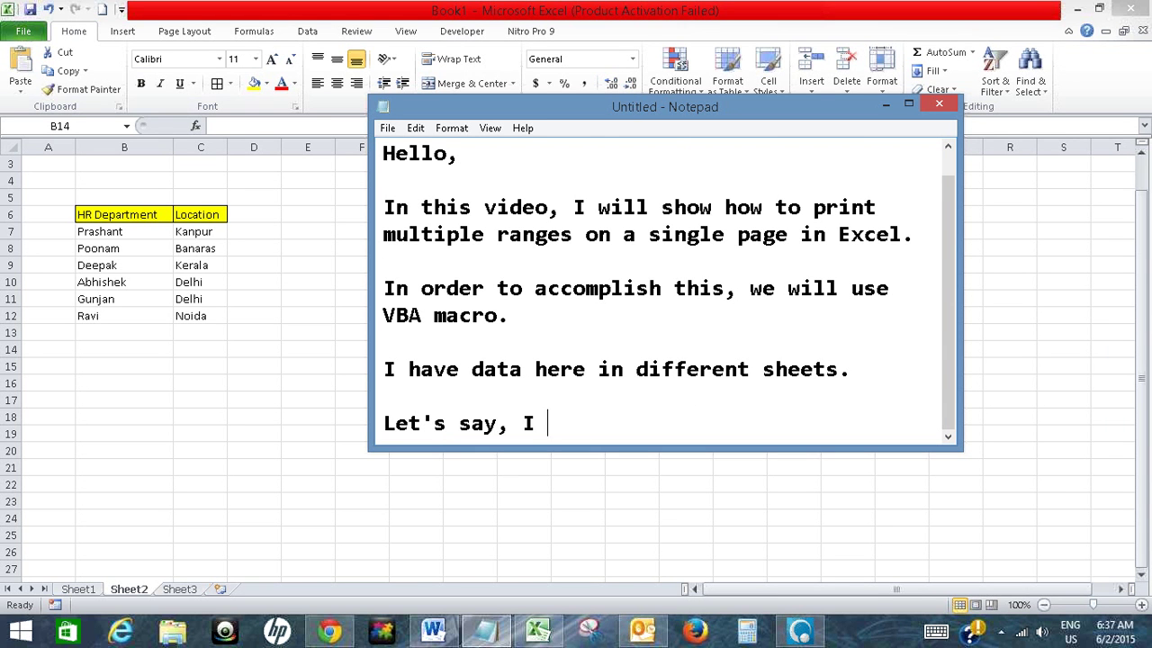
type("want to print on")
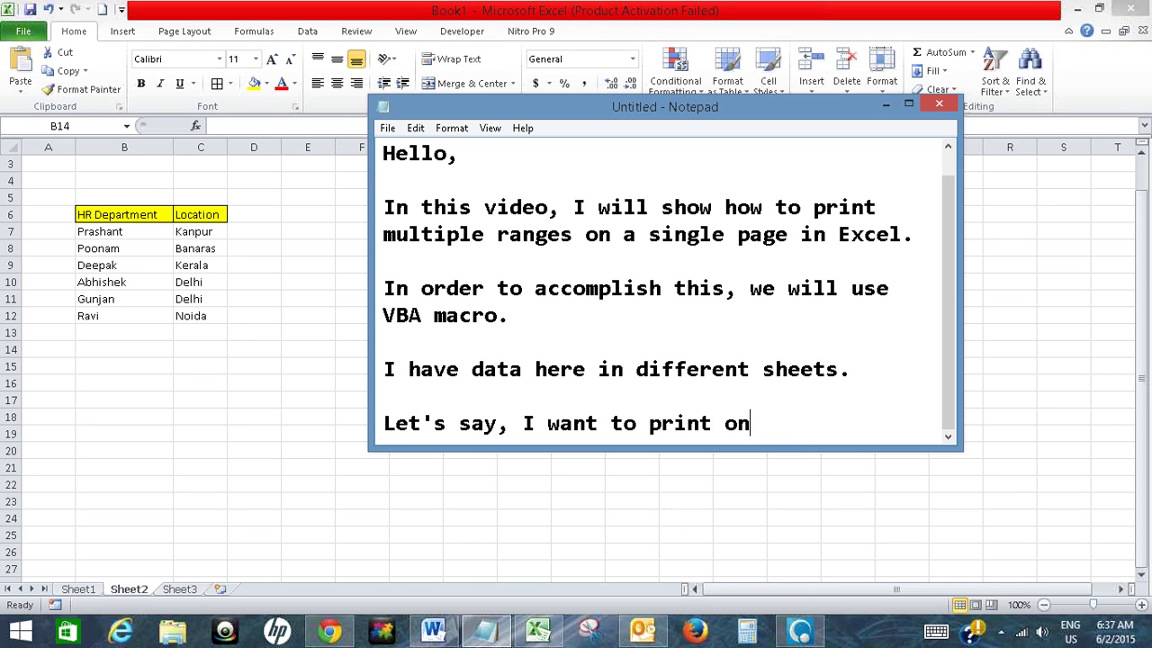
type("ly ")
type("people in HR ")
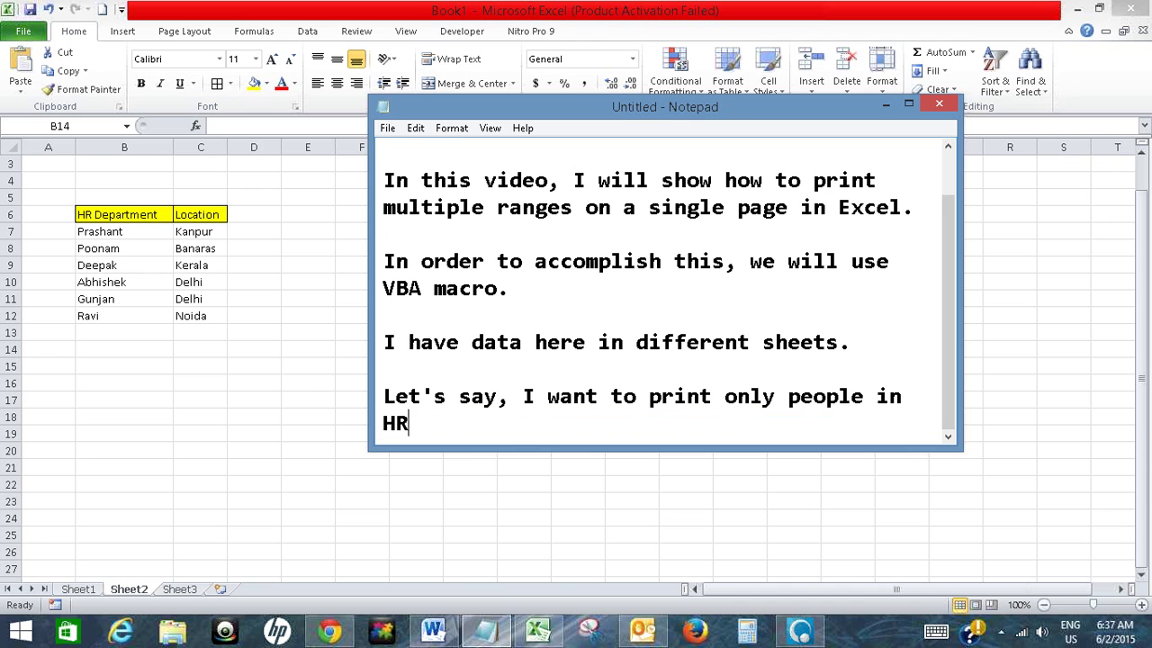
type("d")
key("BackSpace")
type("de")
type("partment &")
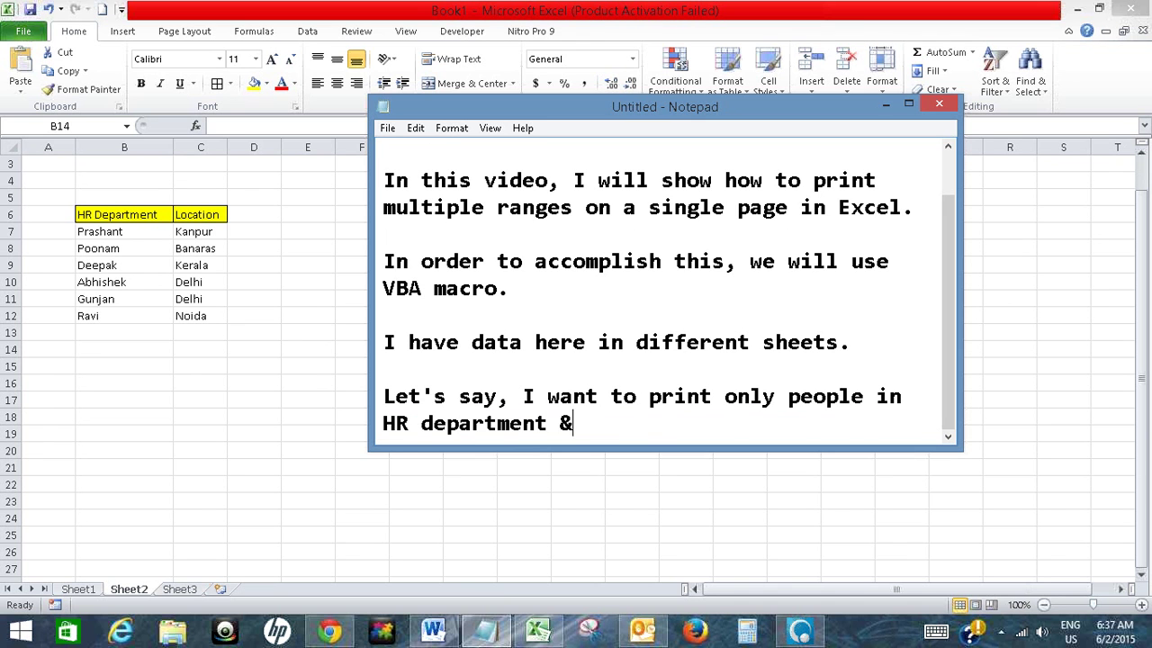
type(" people in")
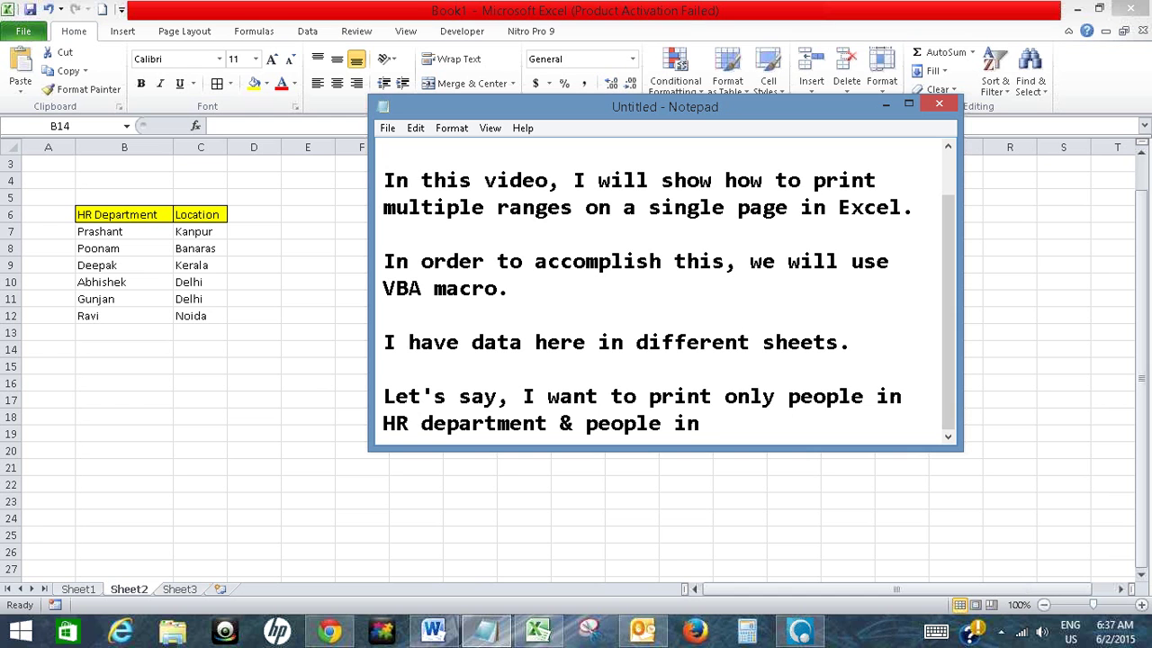
type(" adm")
type("inistration.")
key("Return")
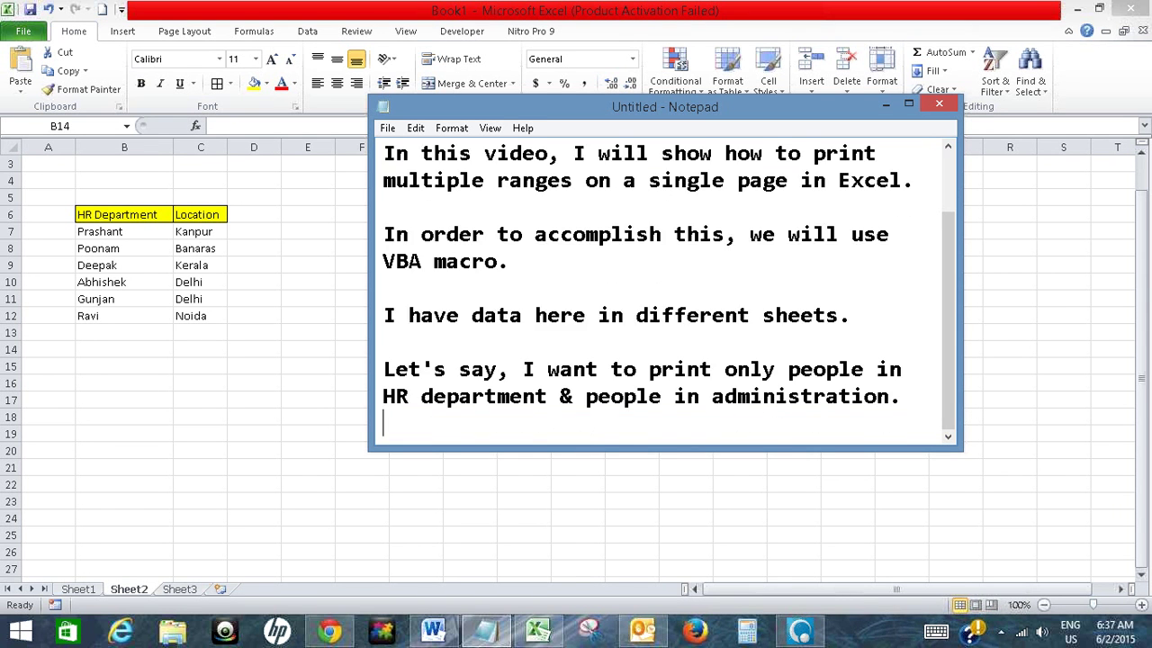
key("Return")
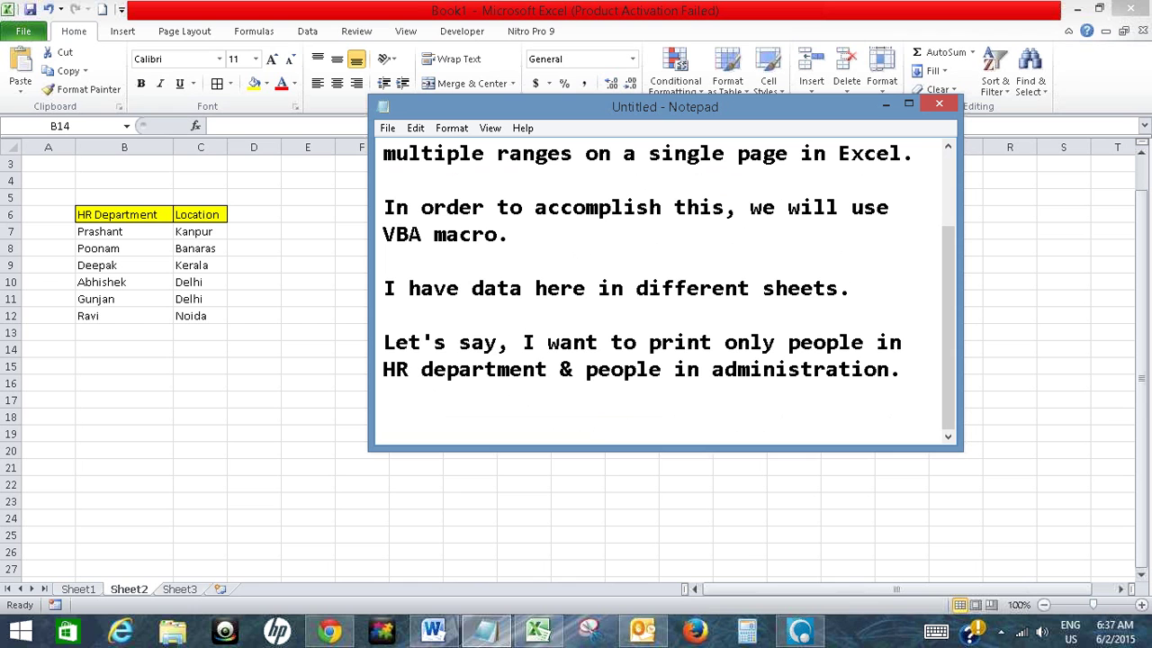
type("I")
- Add 'And, I want to print this on one page itself.', 'So,let's do it.' and 'First select the first data.'
key("BackSpace")
type("And, ")
type("I want ")
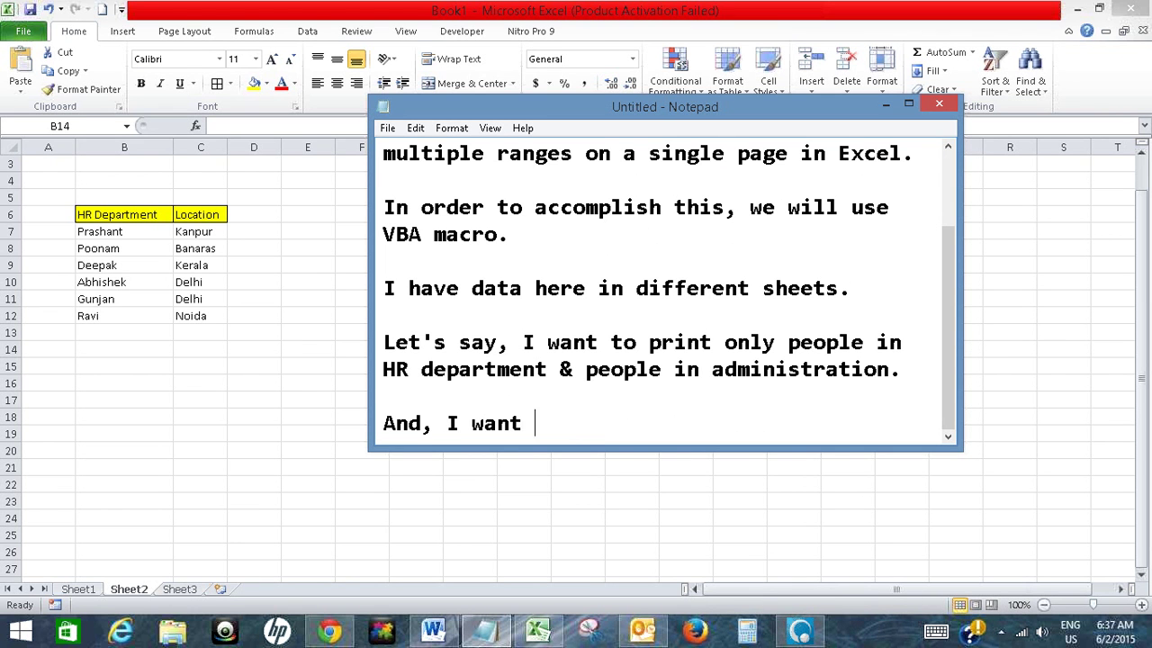
type("to print this on ")
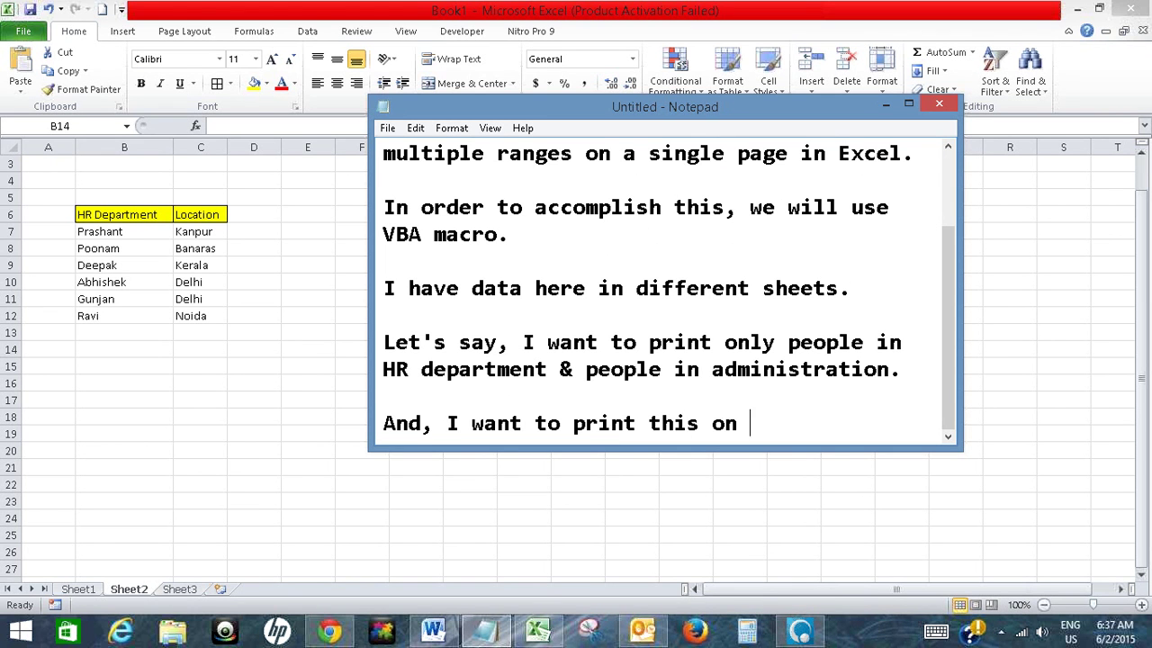
type("one page ")
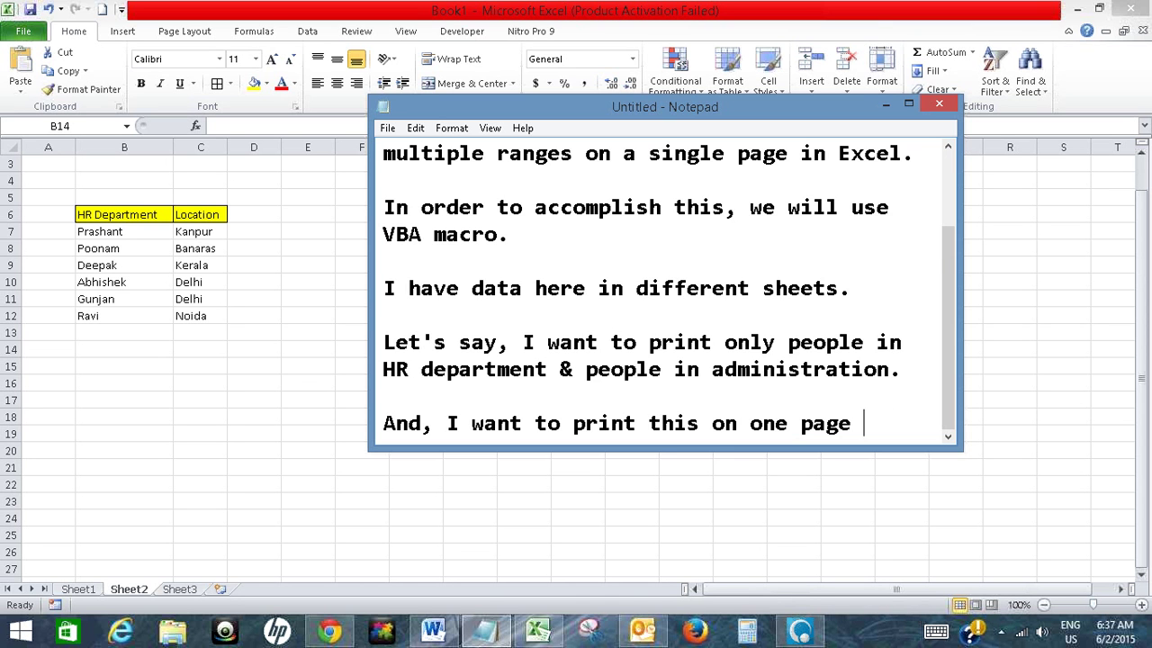
type("itself.")
key("Return")
key("Return")
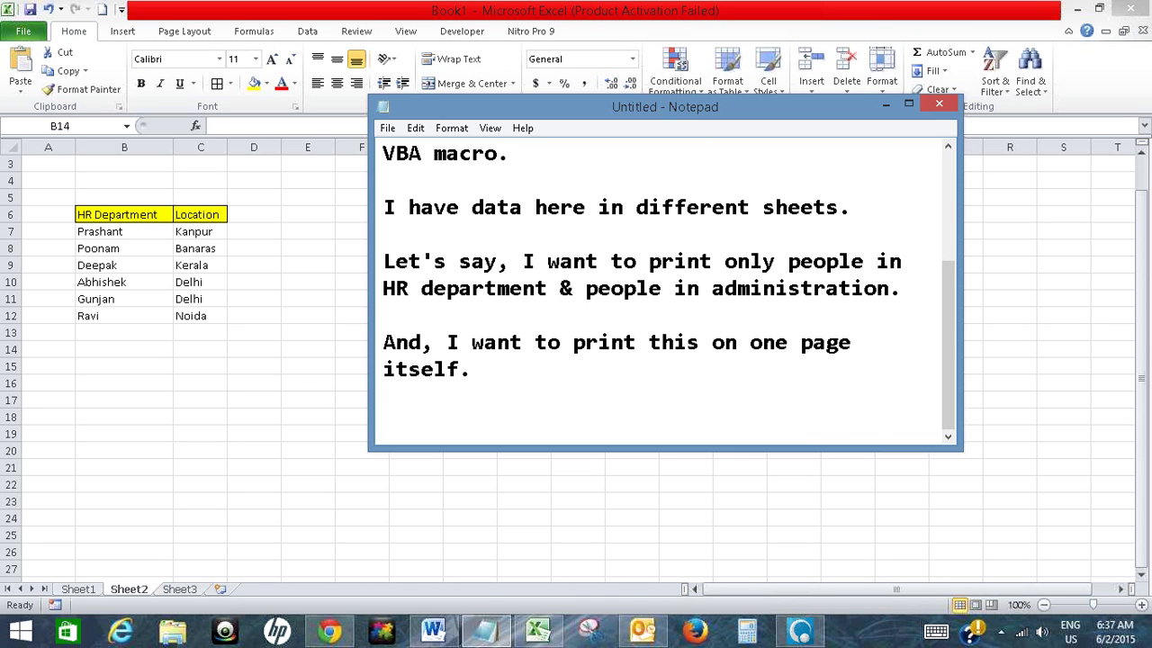
type("So,let's")
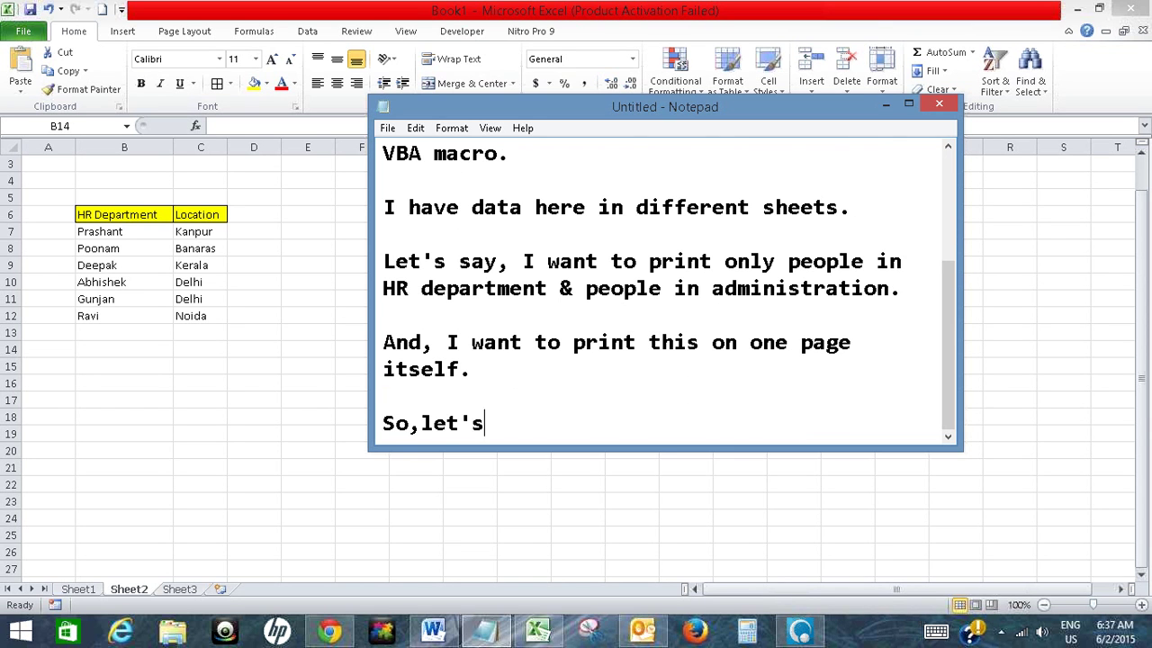
type(" do i")
key("Return")
key("Return")
type("Firs")
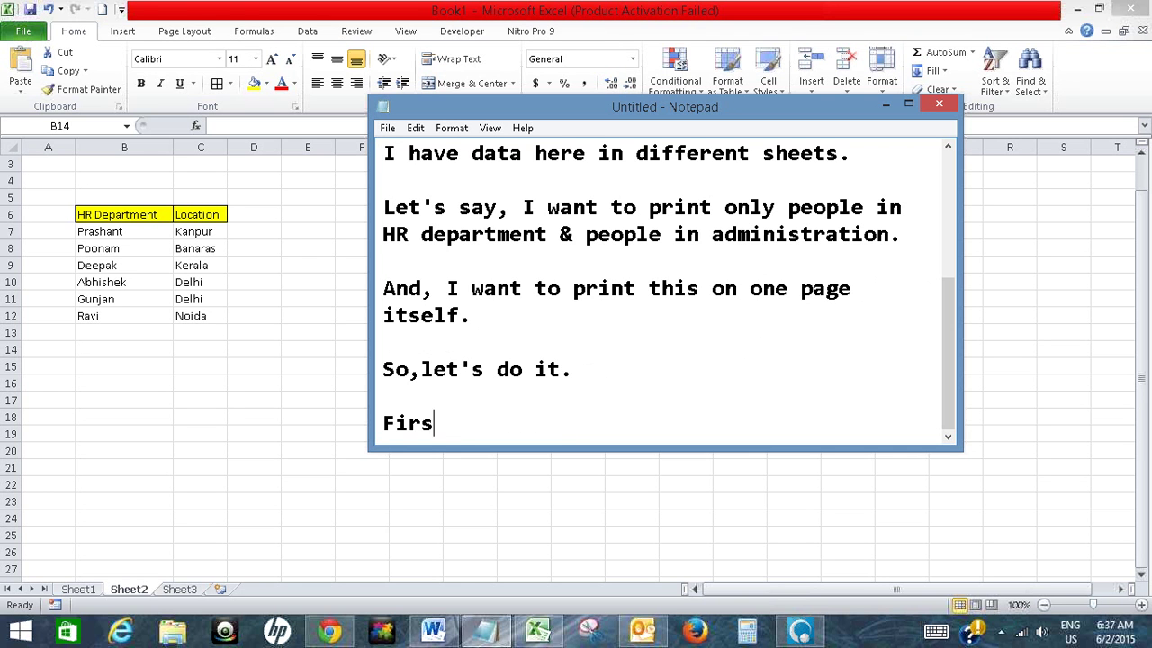
type("t select t")
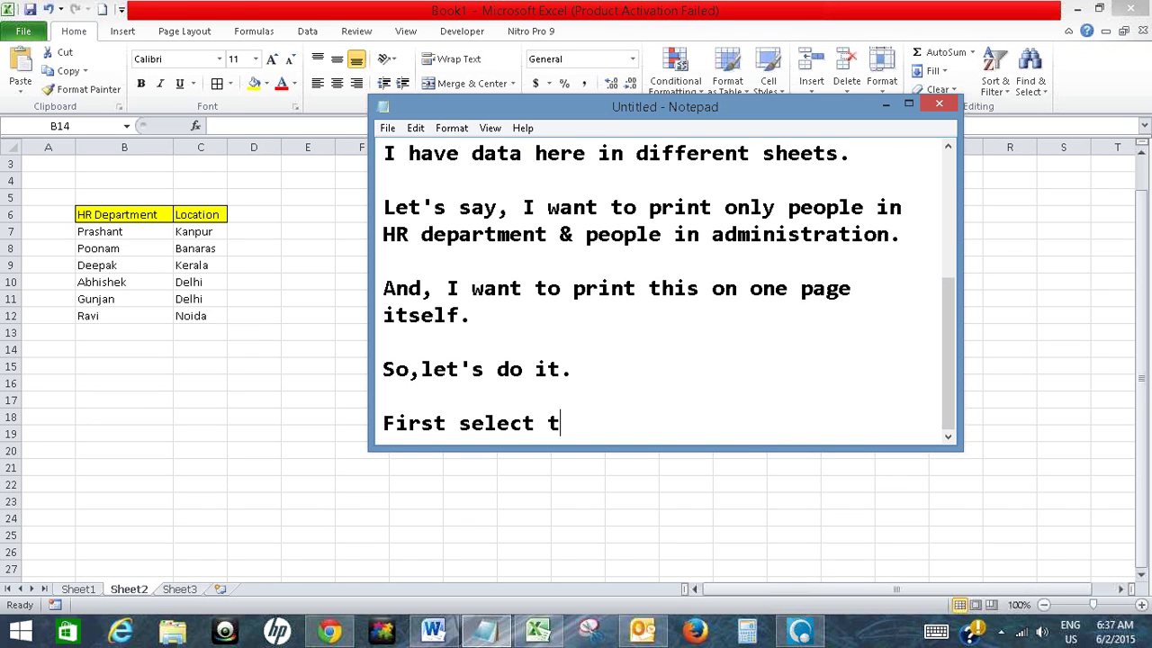
type("he first d")
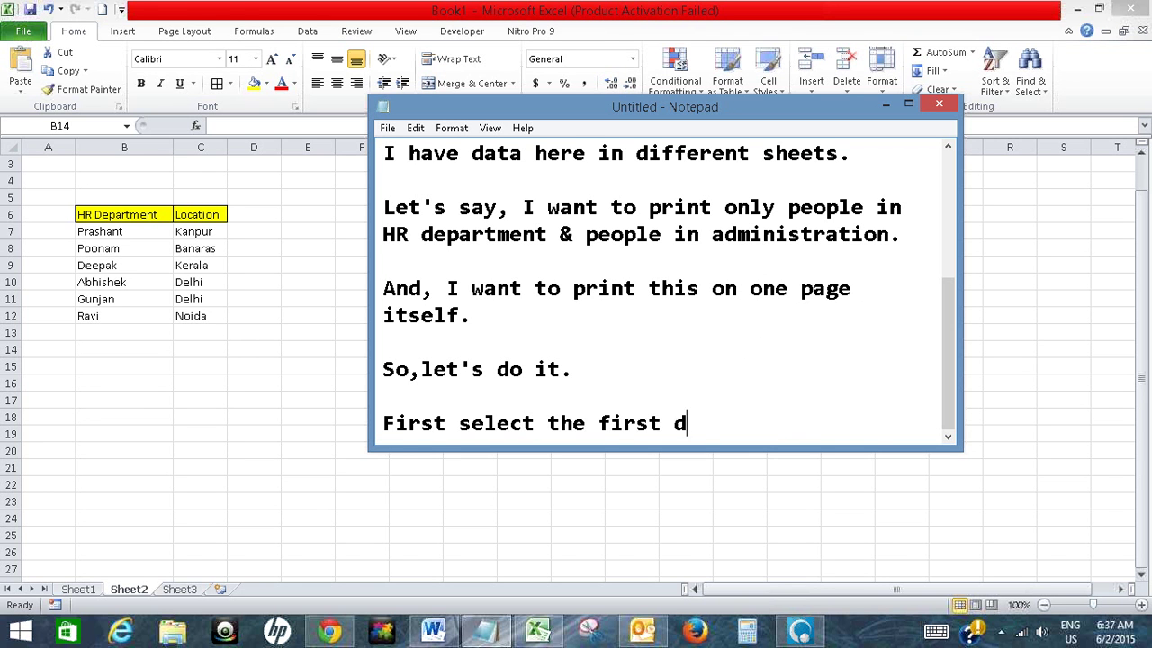
type("ata.")
key("Return")
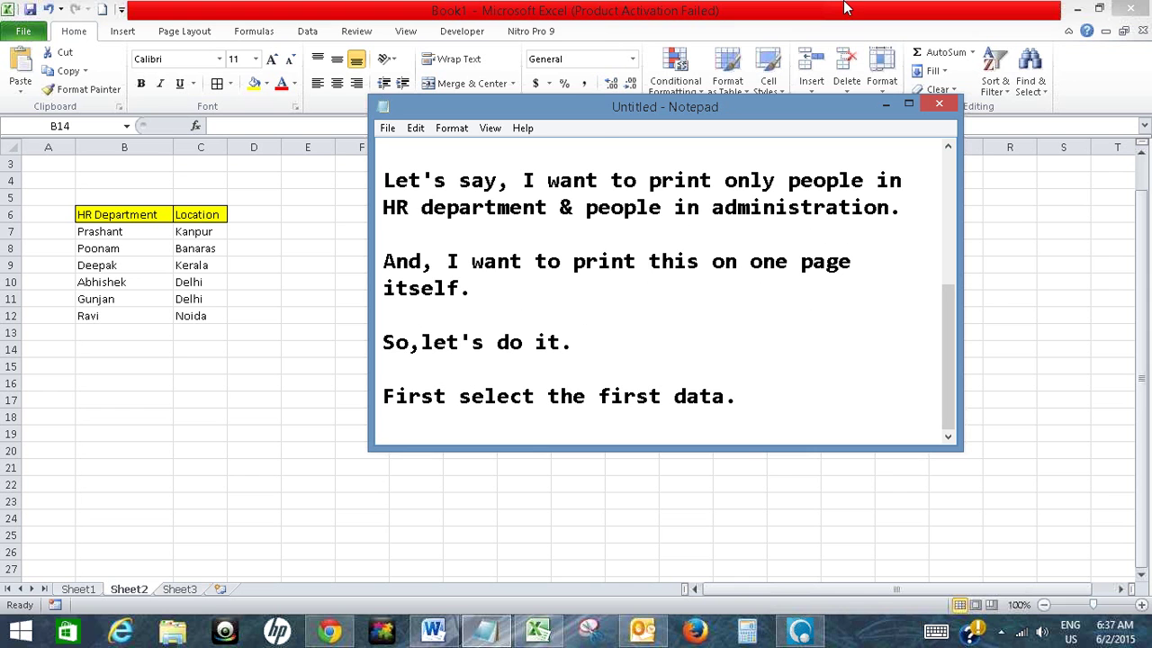
- Select the Administration names B3:B8 on Sheet1 and note 'Now press Ctrl to select another data'
left_click(886, 105)
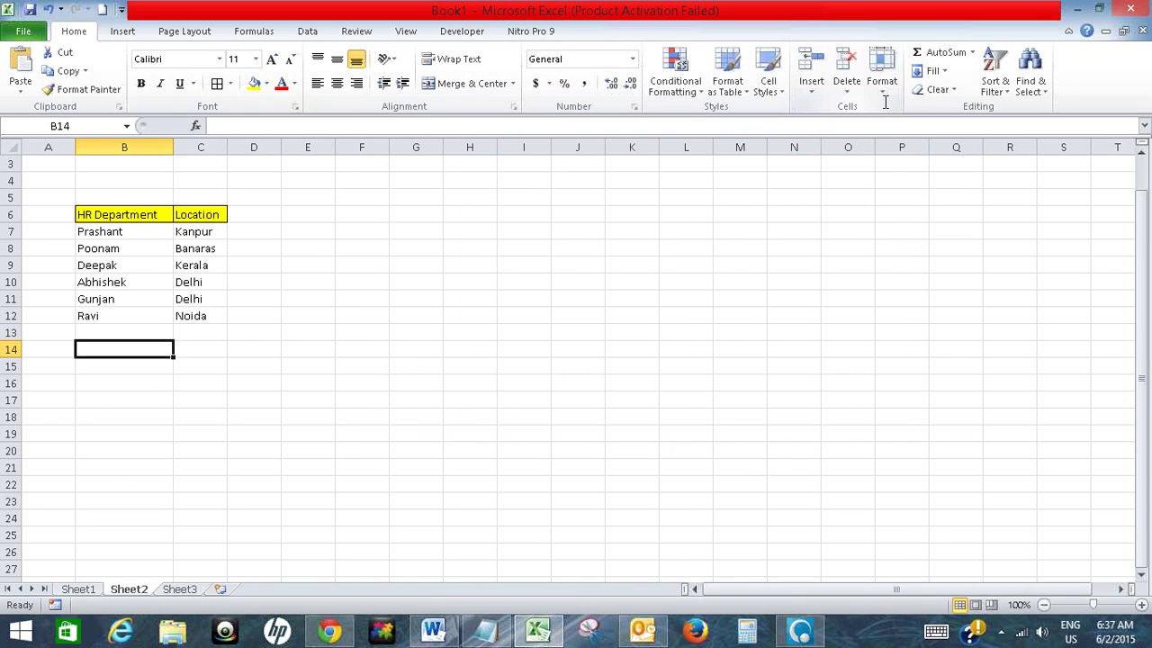
left_click(78, 590)
left_click_drag(110, 198, 113, 281)
left_click(483, 633)
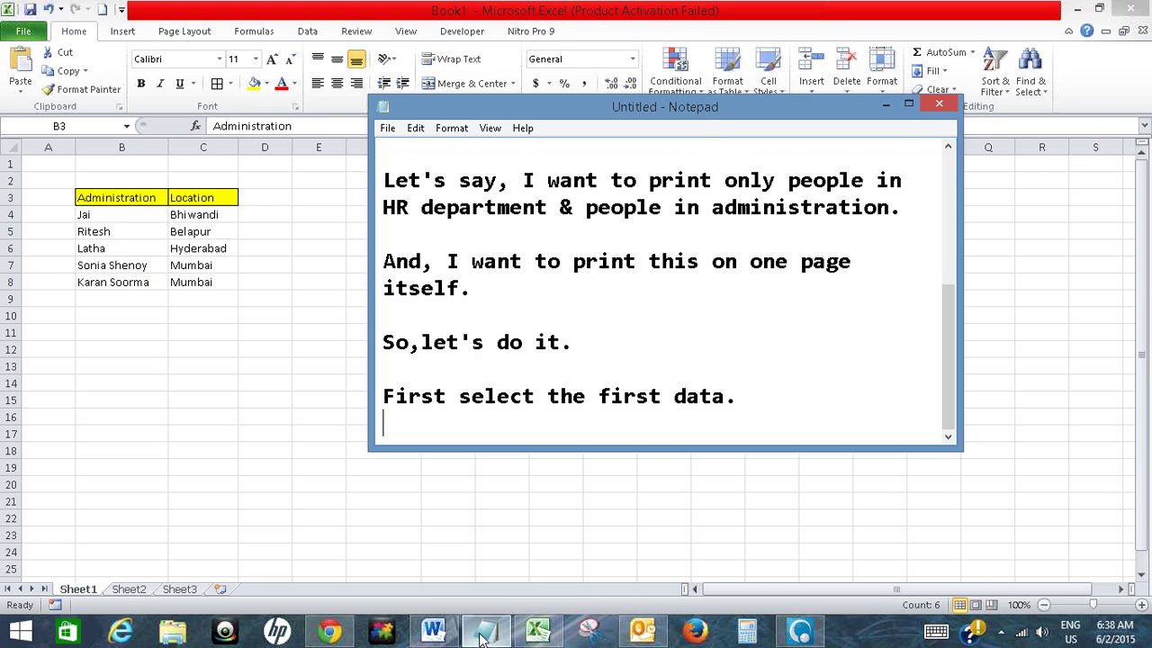
left_click(481, 637)
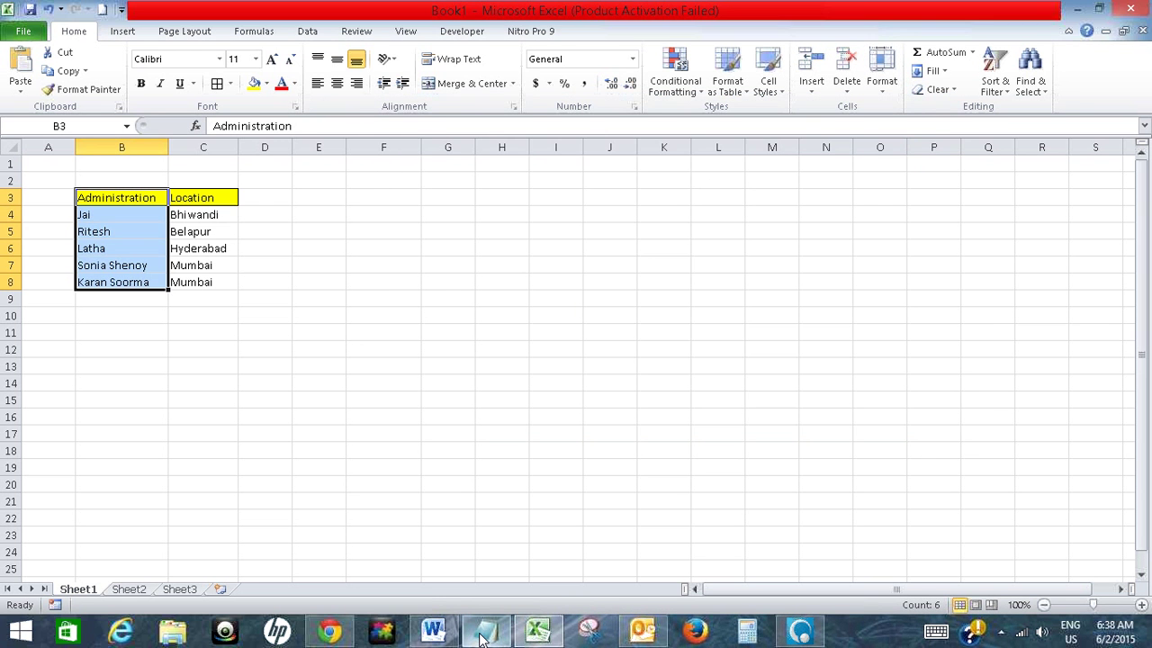
left_click(481, 636)
key("Return")
type("N")
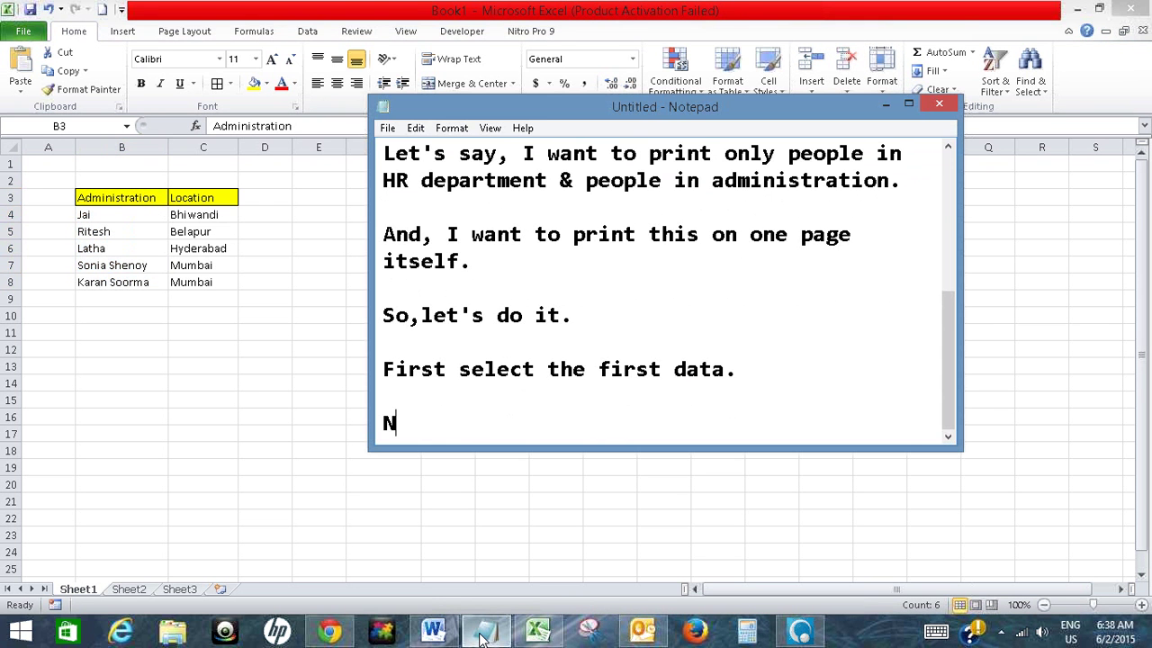
type("ow pres")
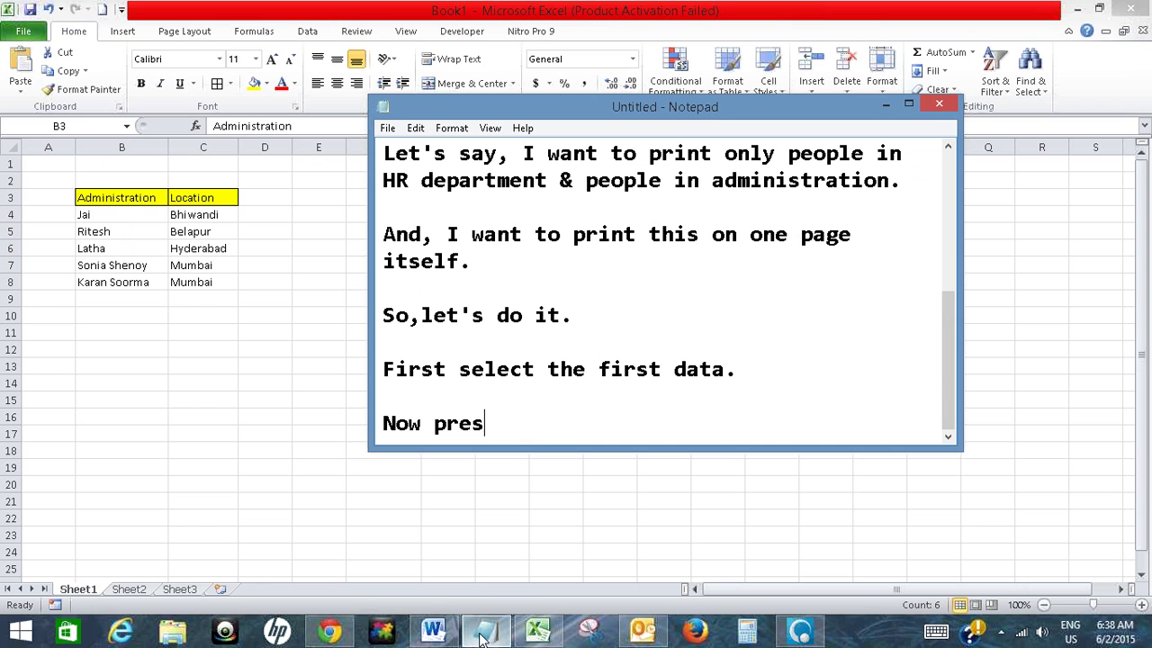
type("s Ctrl to ")
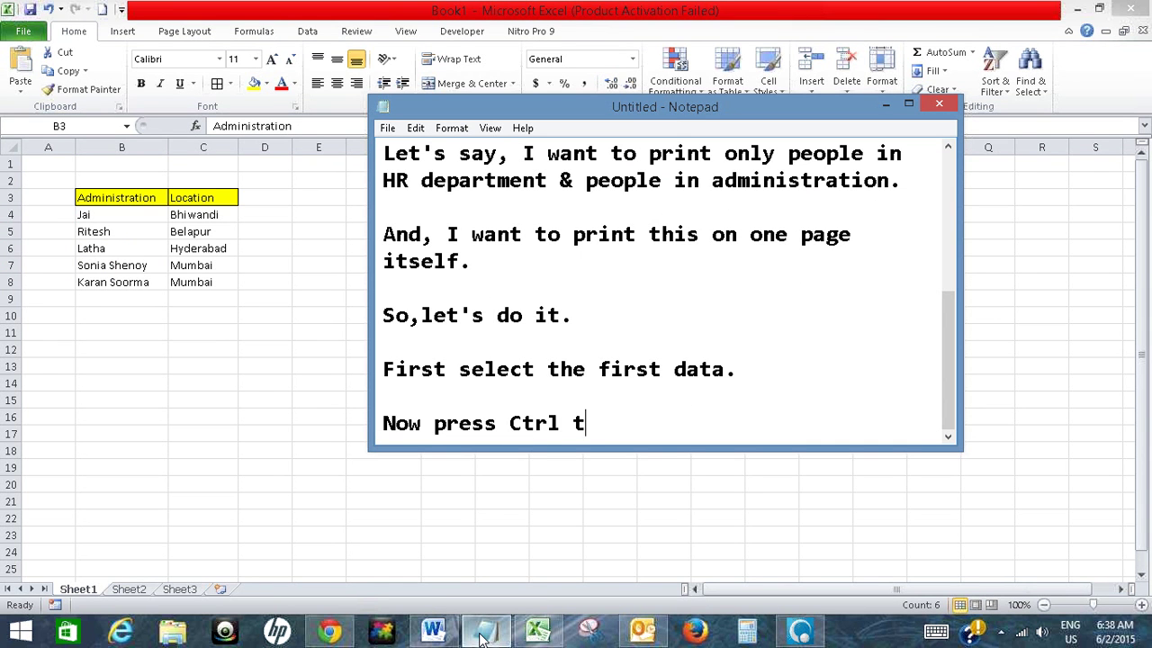
type("selec")
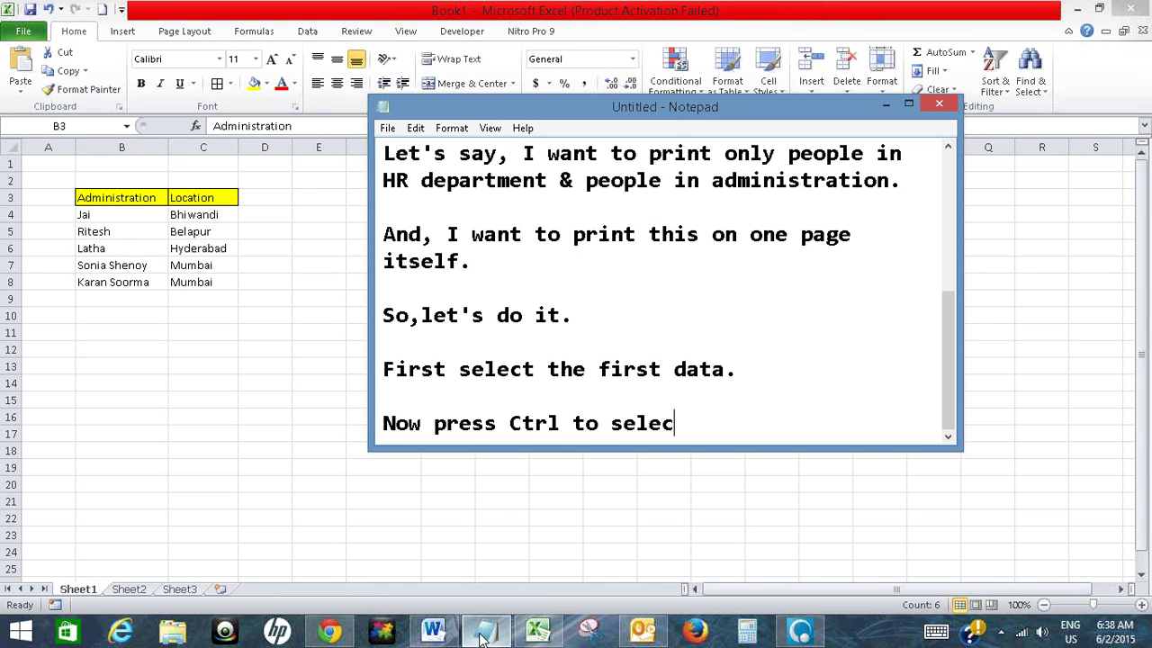
type("t another ")
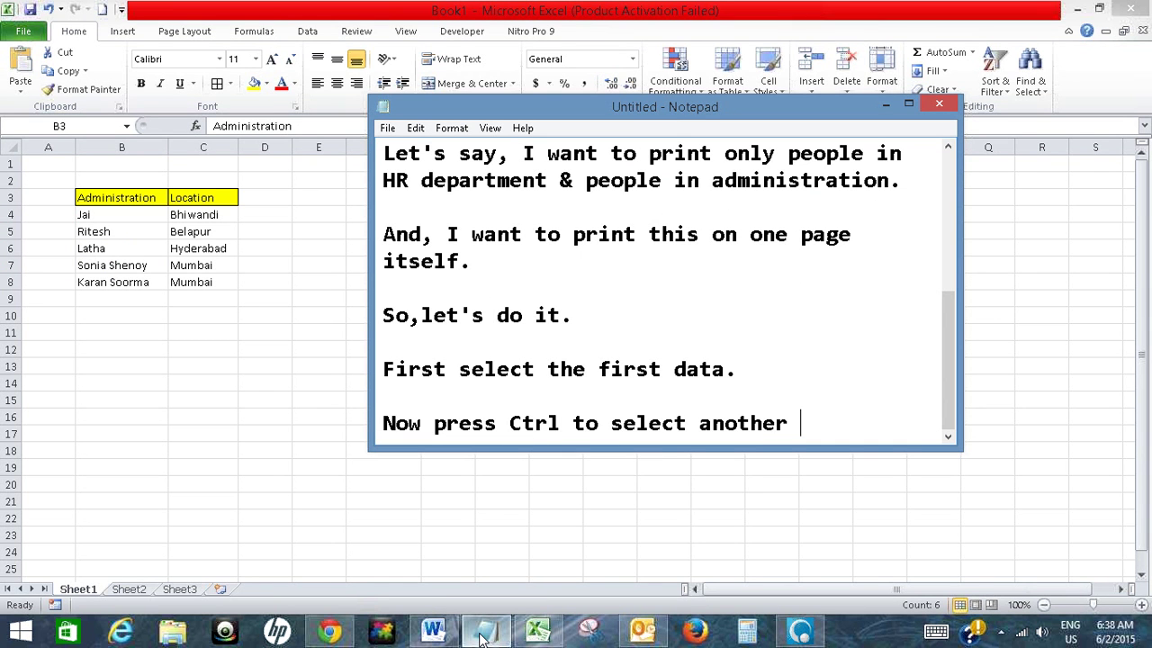
type("data.")
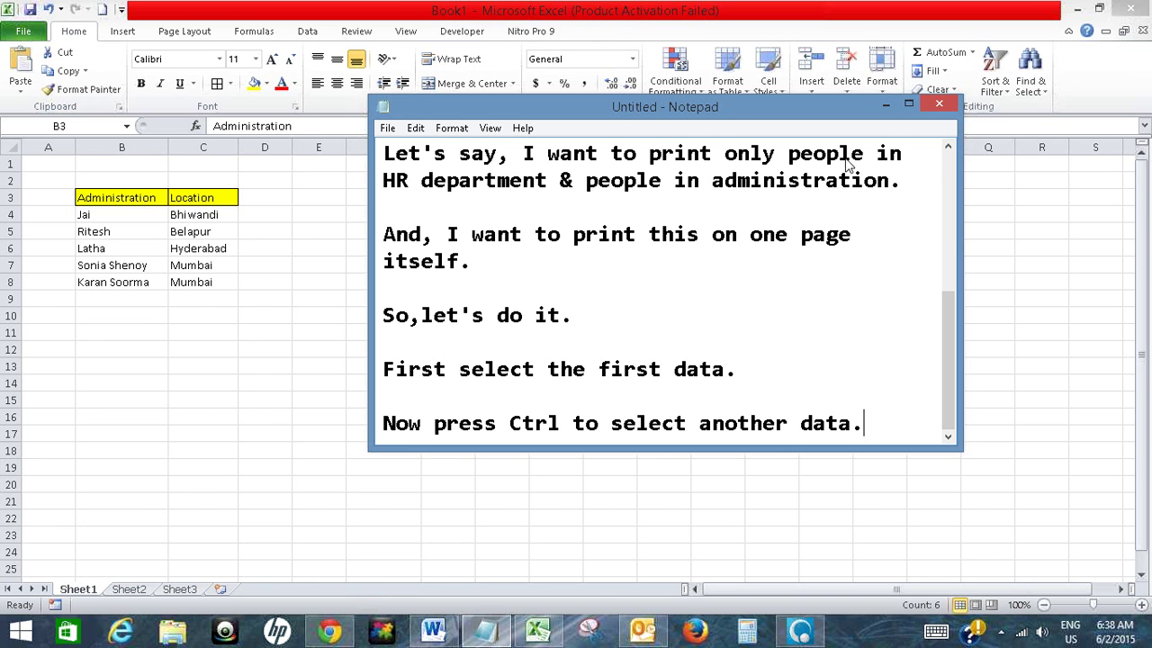
- Select the HR Department names B6:B12 on Sheet2, confirming Sheet1's selection is kept
left_click(886, 106)
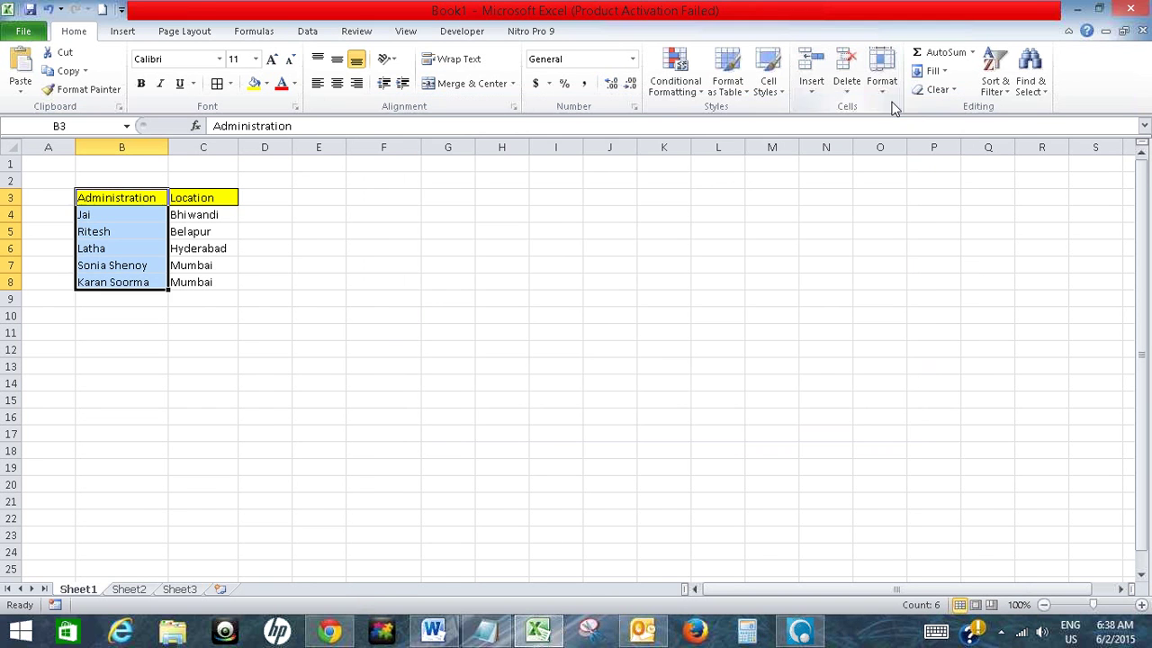
left_click(131, 589)
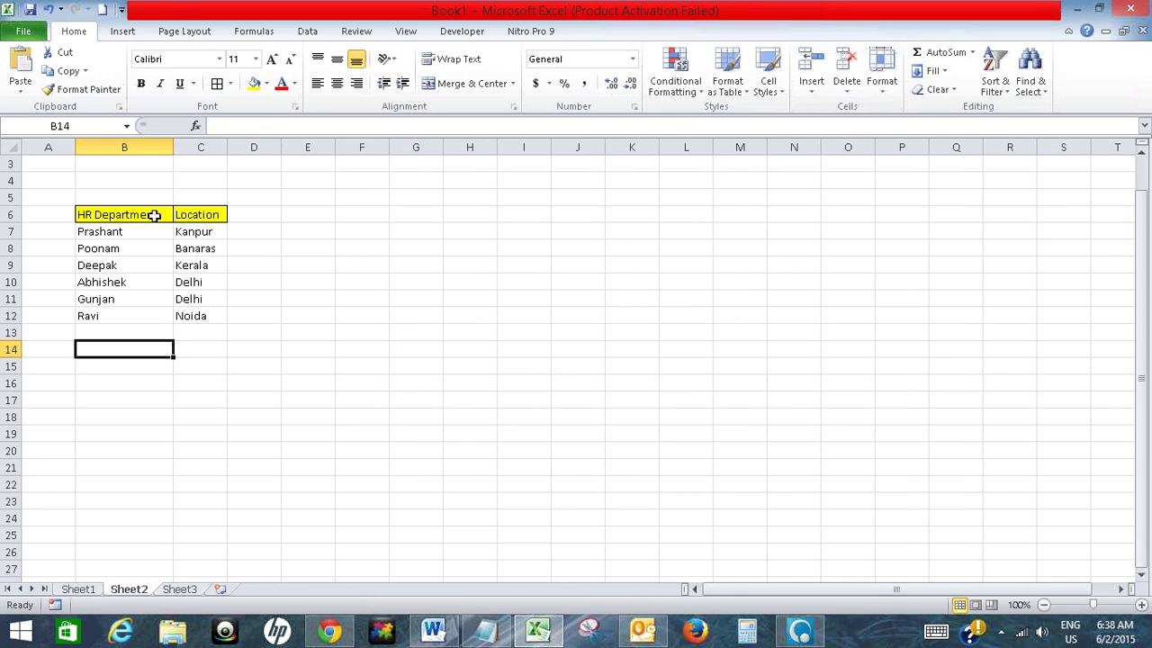
left_click(110, 214)
left_click_drag(110, 214, 101, 315)
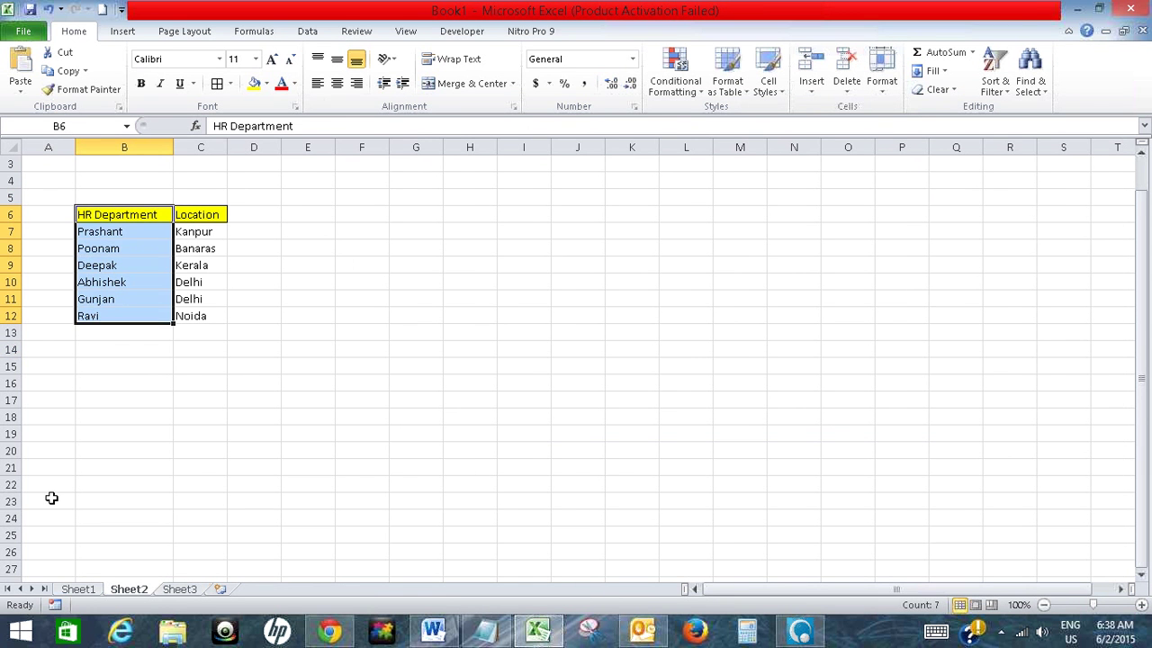
left_click(83, 589)
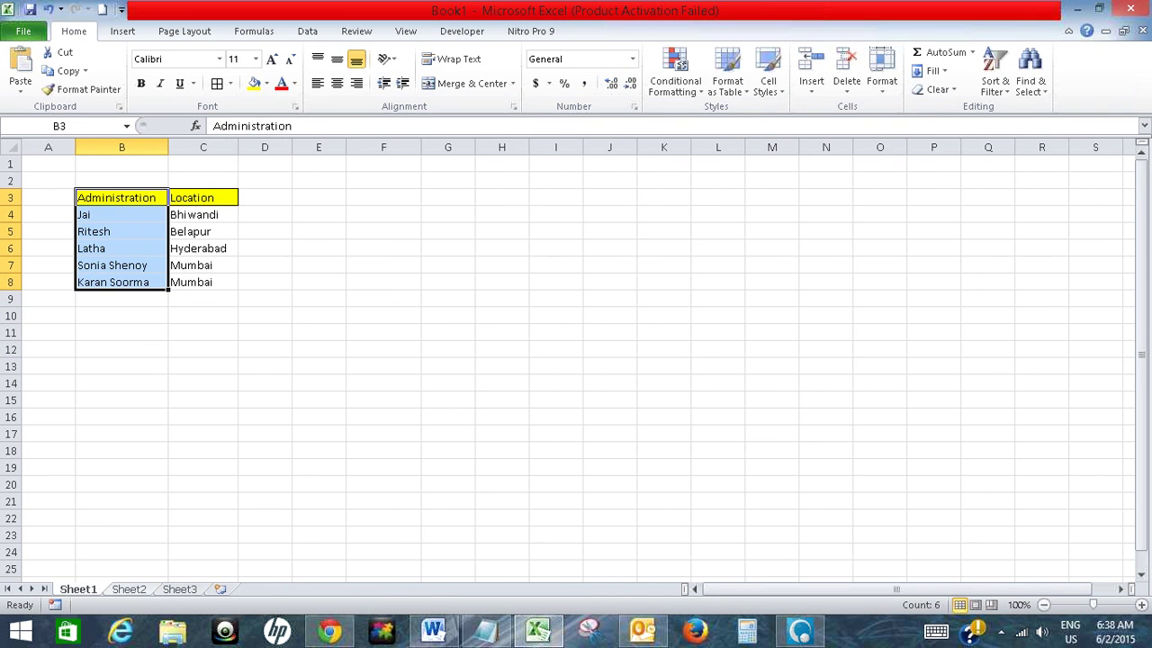
left_click(128, 590)
- Start a new empty paragraph in the notes, then move Notepad out of the way
left_click(487, 629)
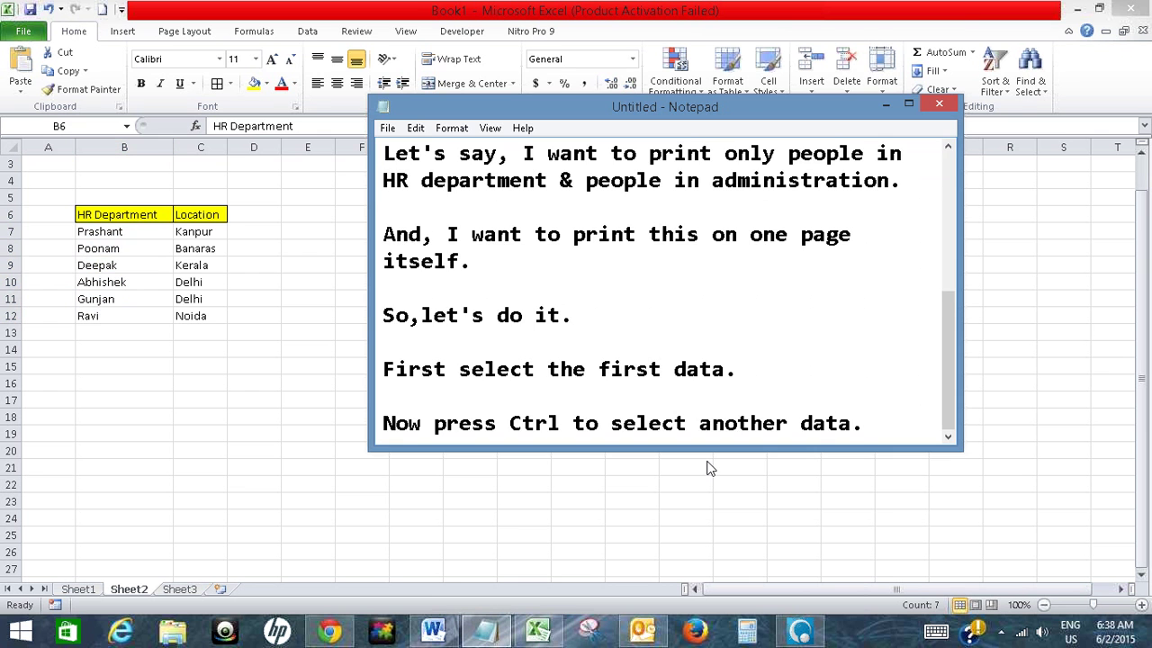
key("Return")
key("Return")
type("Now")
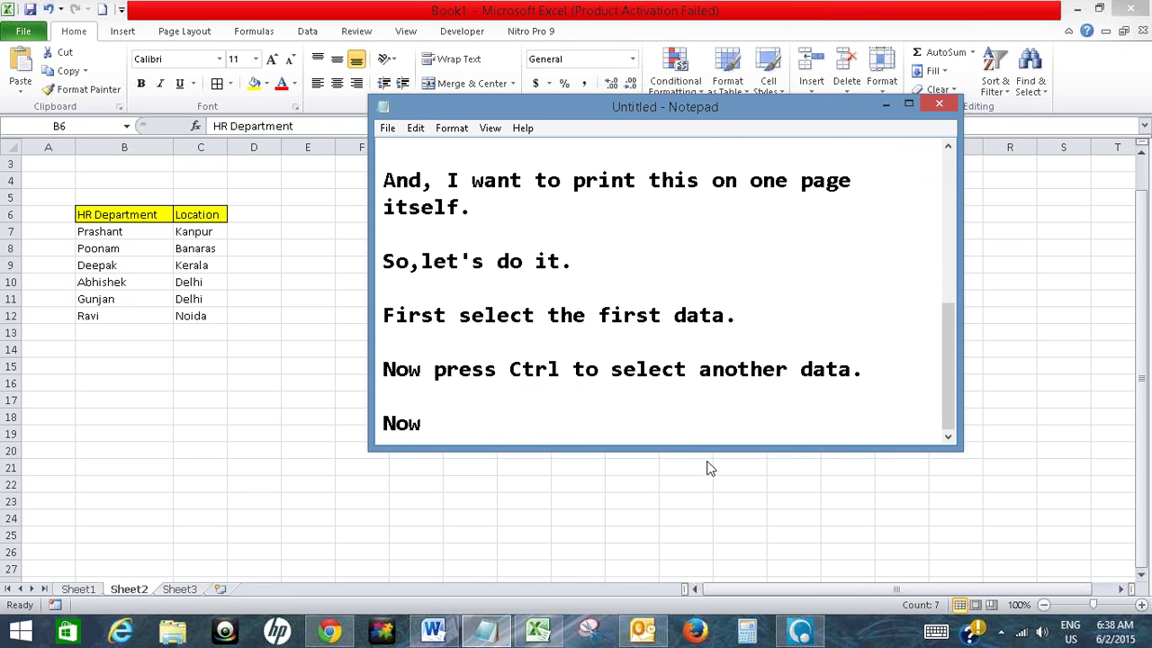
key("BackSpace")
key("BackSpace")
key("BackSpace")
left_click(884, 104)
- Open the Visual Basic editor from the Developer tab and delete the existing macro code
left_click(465, 30)
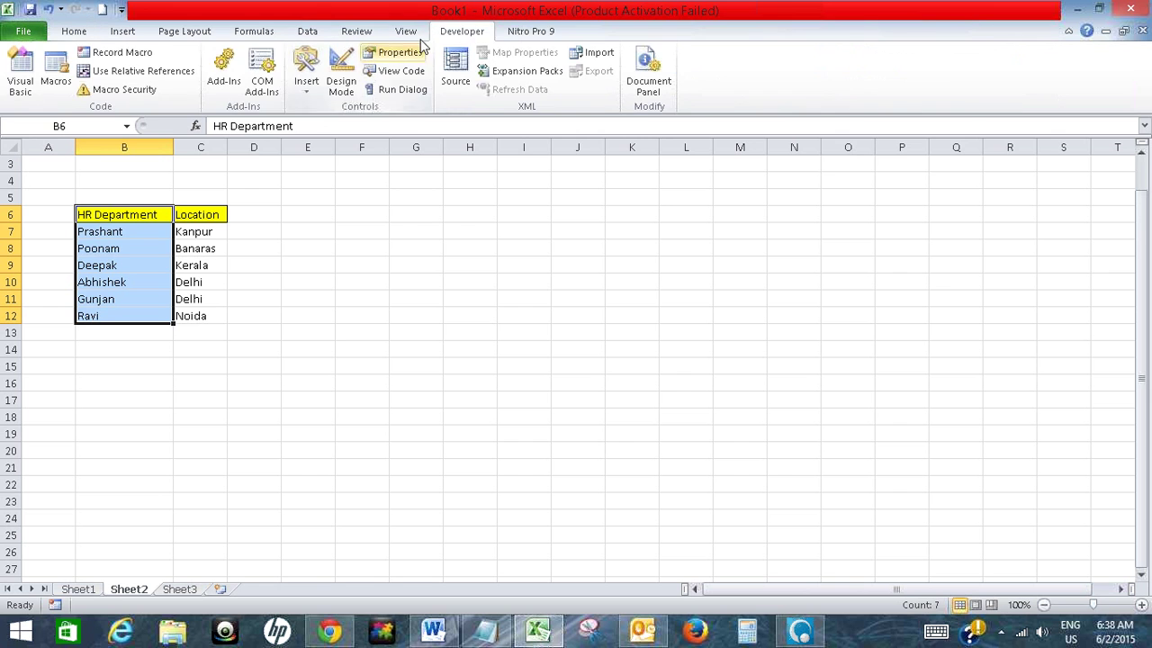
left_click(20, 79)
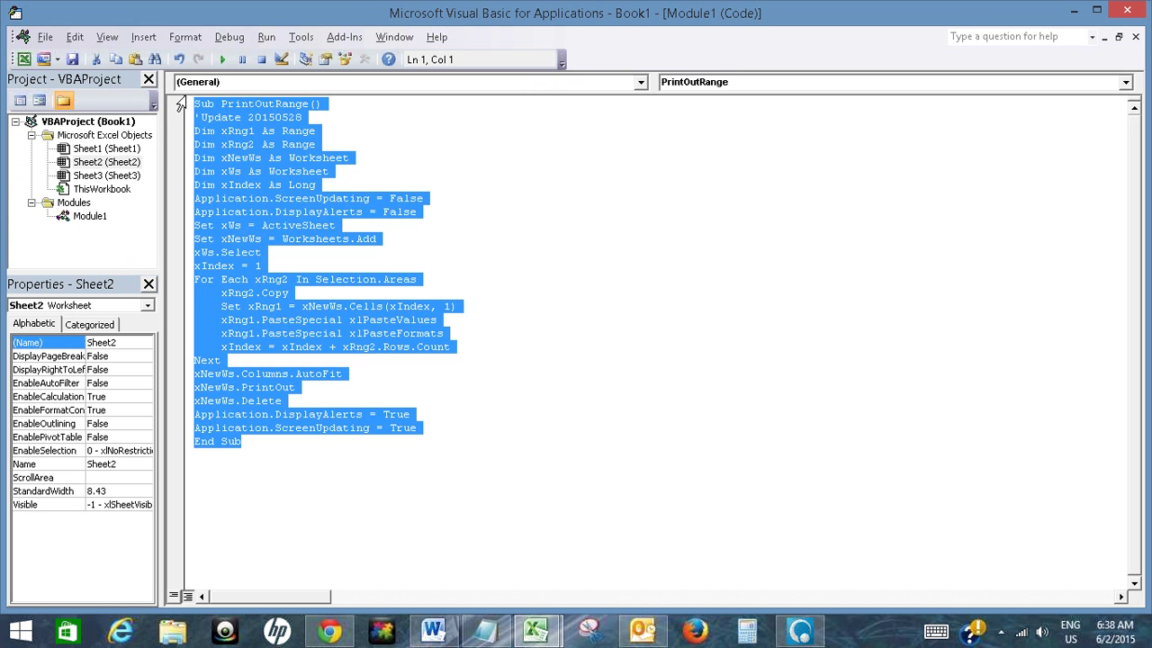
key("Delete")
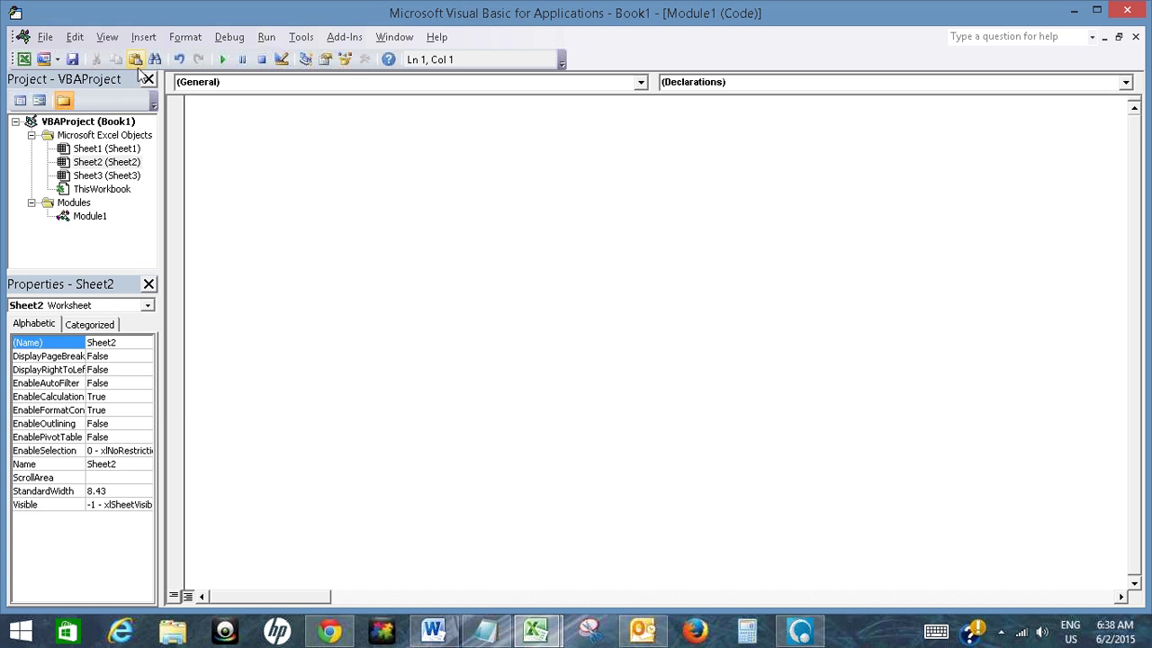
- Remove Module1 without exporting it and insert a fresh empty module
left_click(83, 217)
right_click(83, 216)
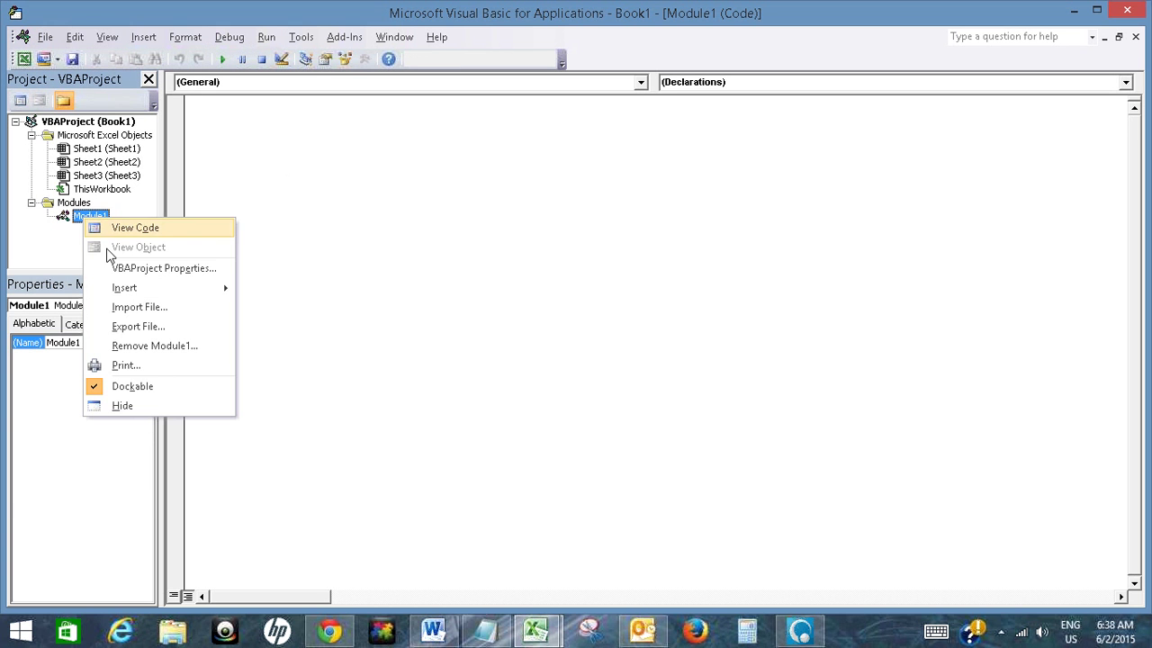
left_click(135, 347)
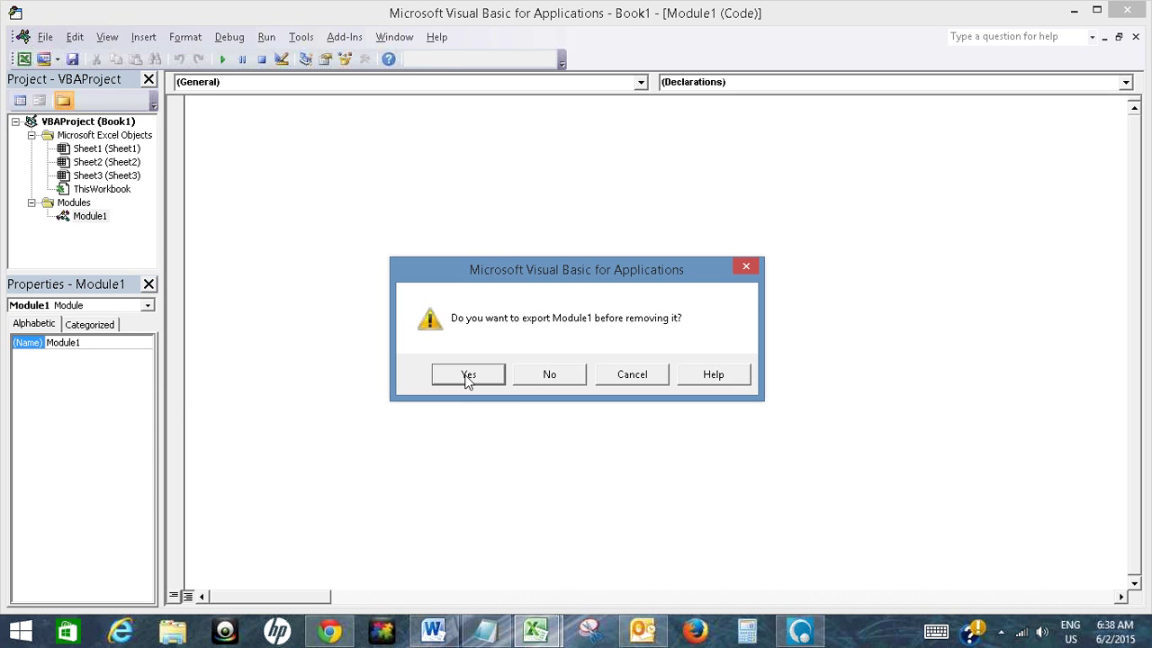
left_click(517, 378)
left_click(127, 36)
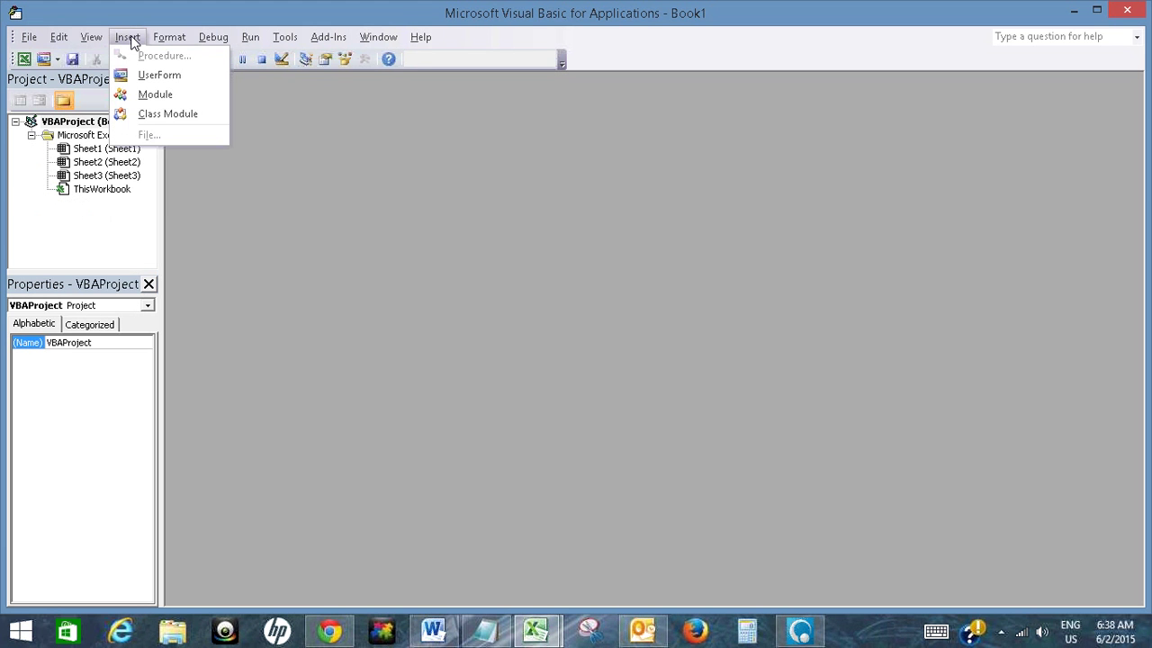
left_click(144, 96)
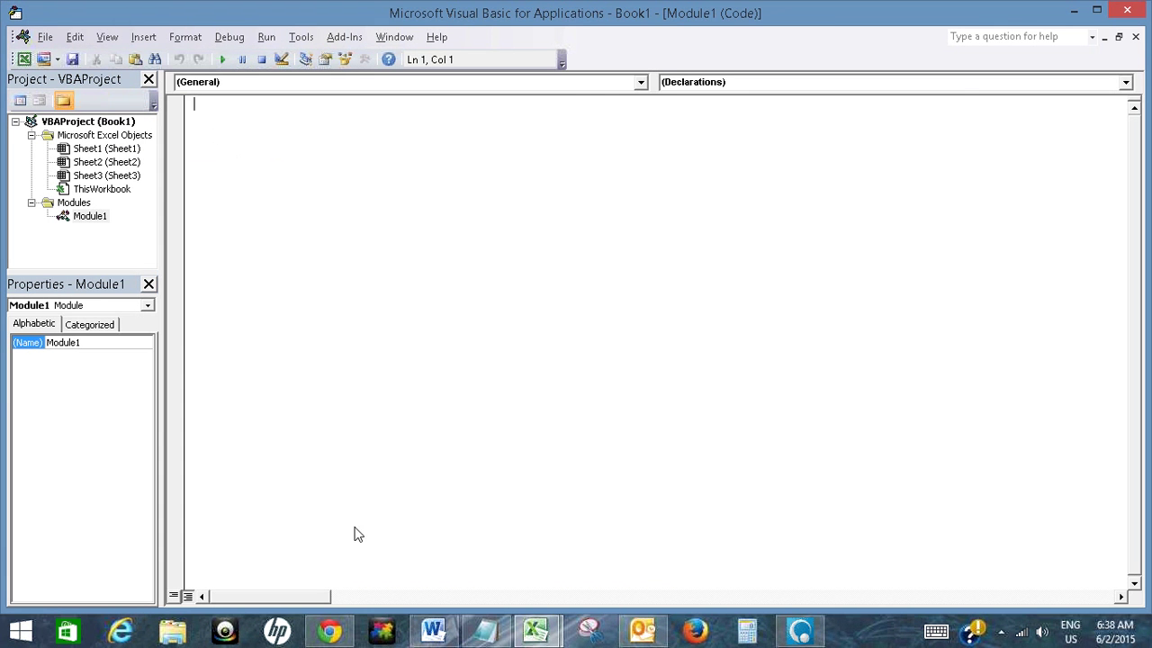
- Note 'Now, I have a VBA macro here.' and 'So, let's paste that macro in the module 1.', then hide Notepad
left_click(484, 632)
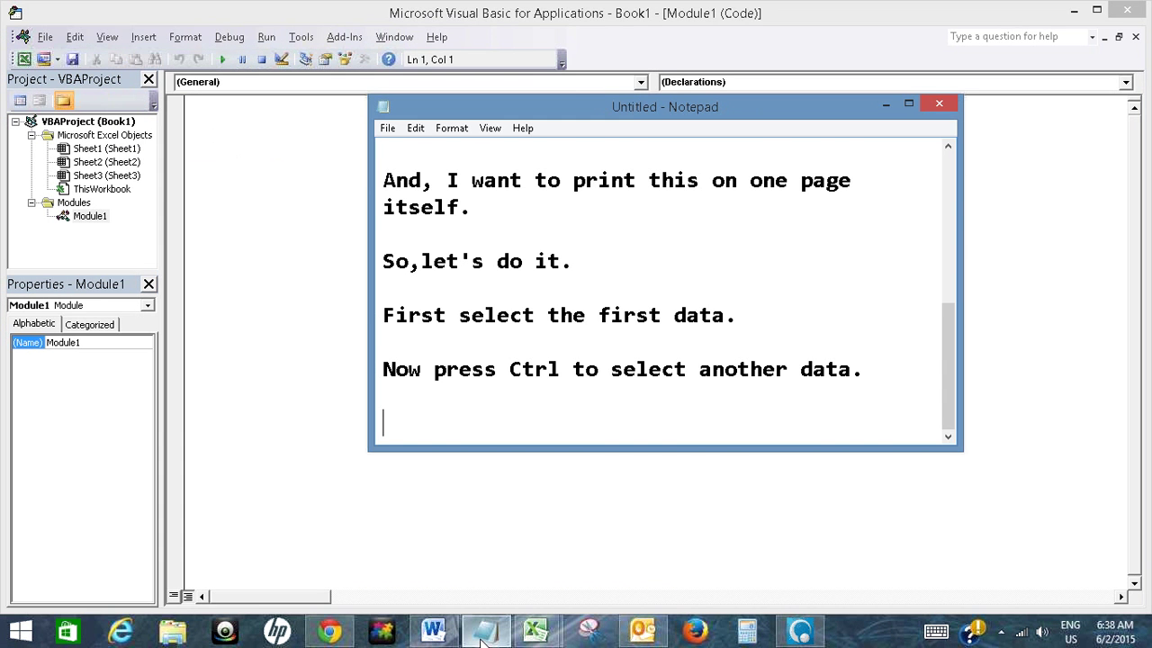
type("Now, I have")
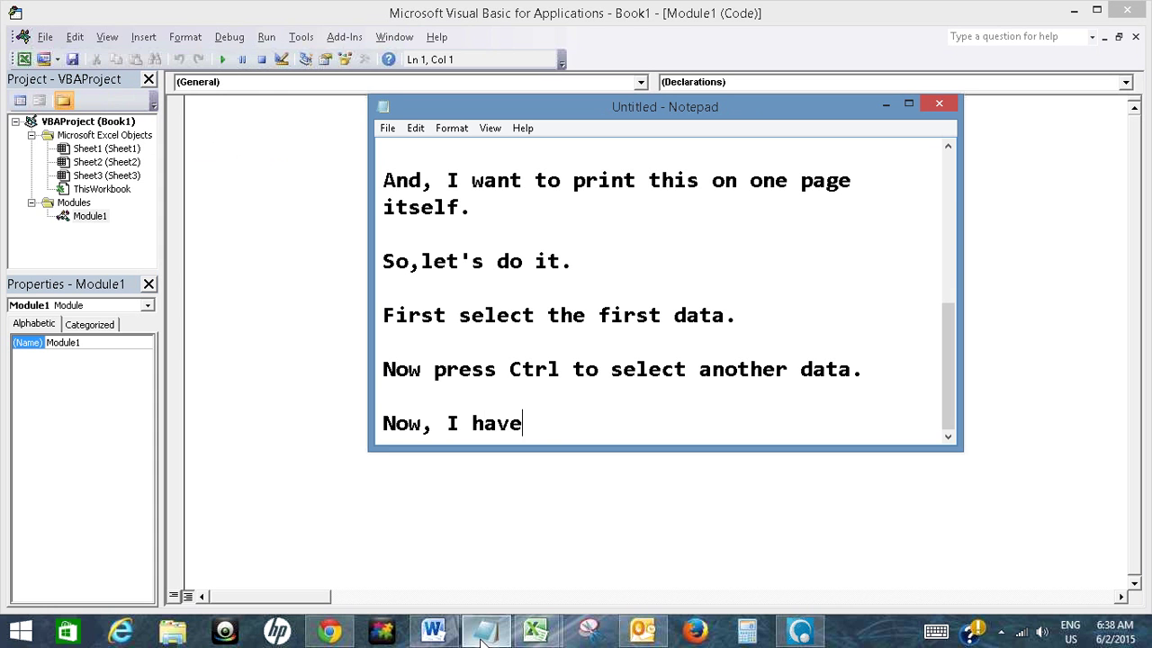
type(" a VBA ")
type("macro here.")
key("Return")
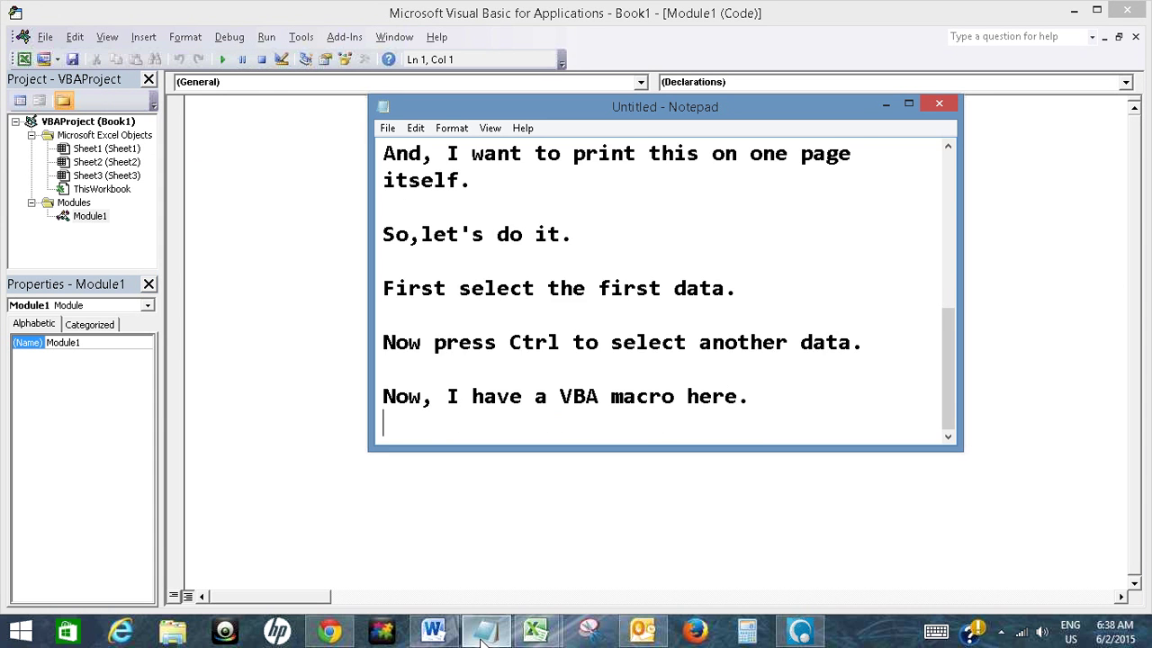
key("Return")
type("So, ")
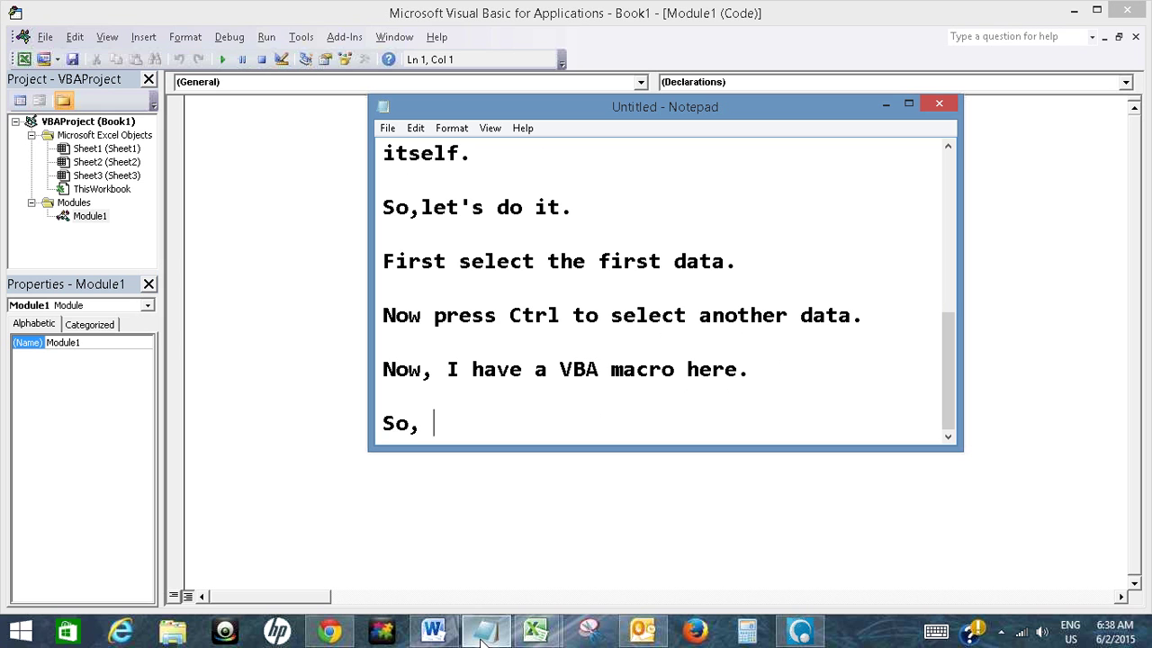
type("let'")
type("s c")
type("past")
type("th")
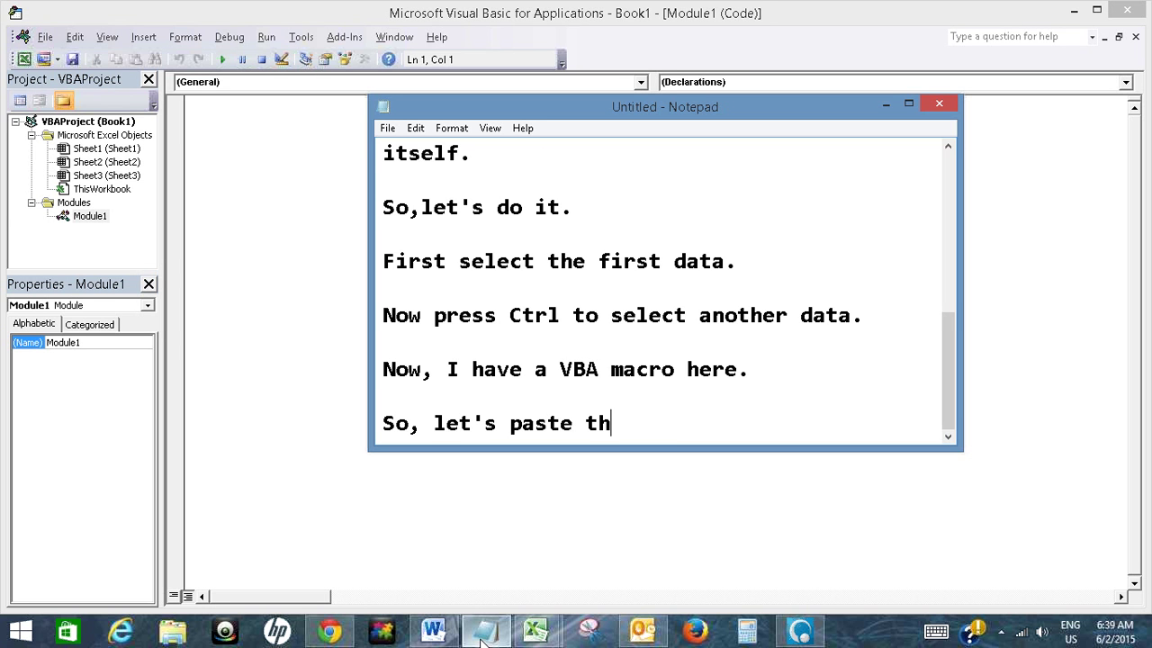
type("atma")
key("BackSpace")
key("BackSpace")
type("macro in the m")
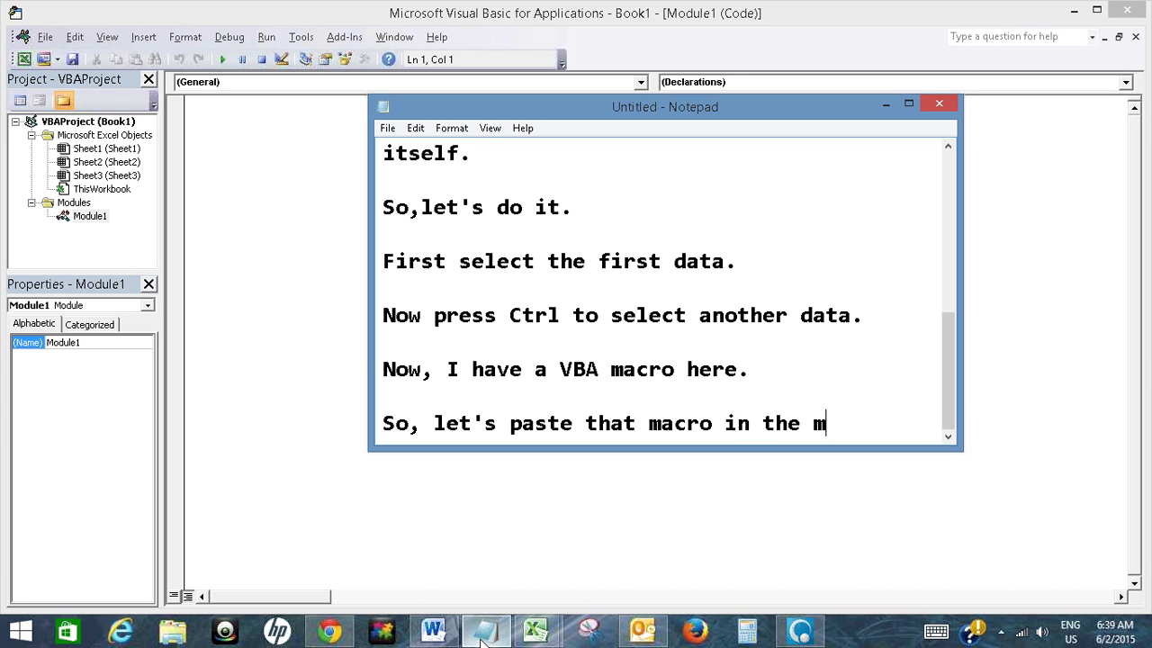
type("odule 1.")
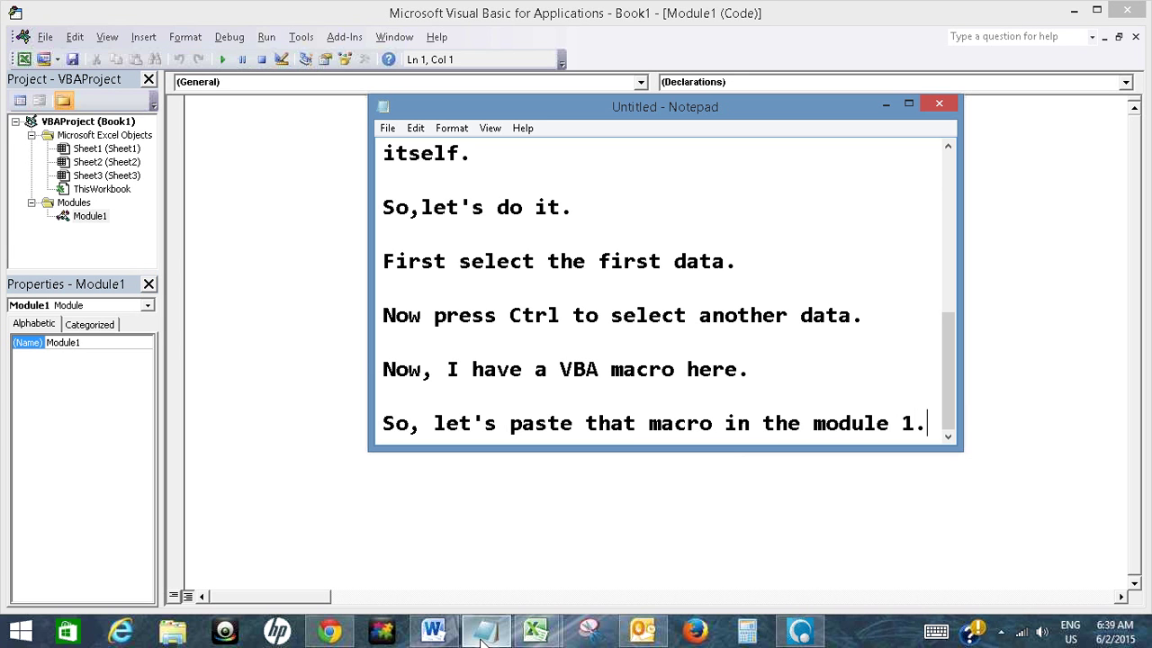
left_click(886, 106)
- Copy the whole PrintdifferentRange macro from the Word document
left_click(433, 631)
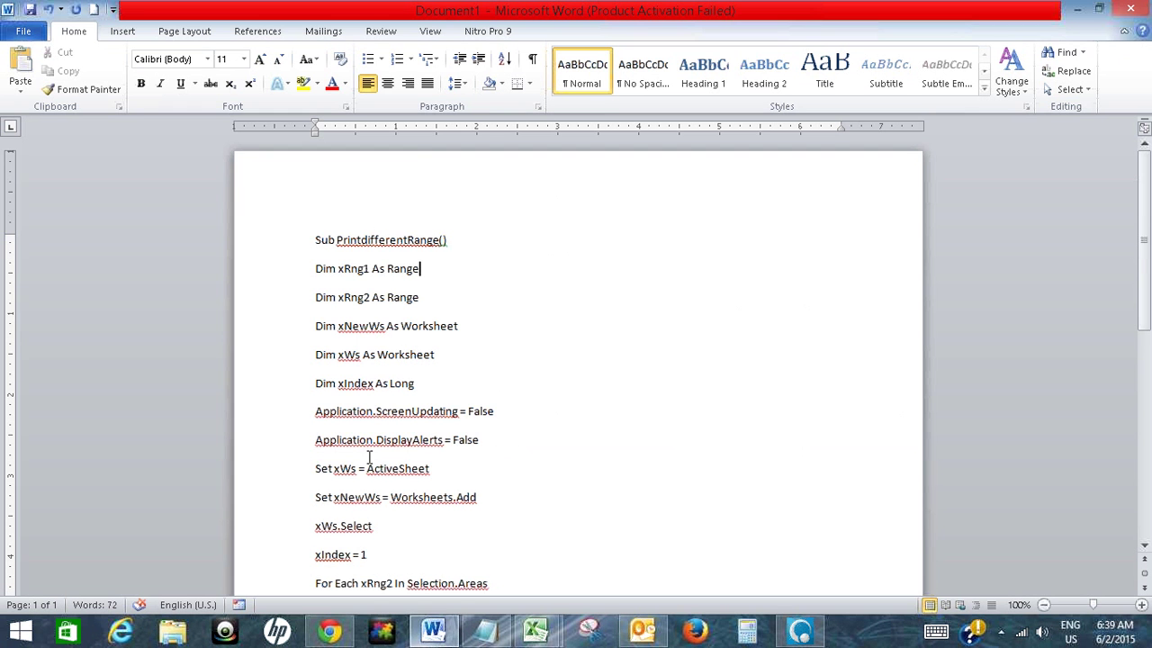
left_click_drag(316, 239, 377, 638)
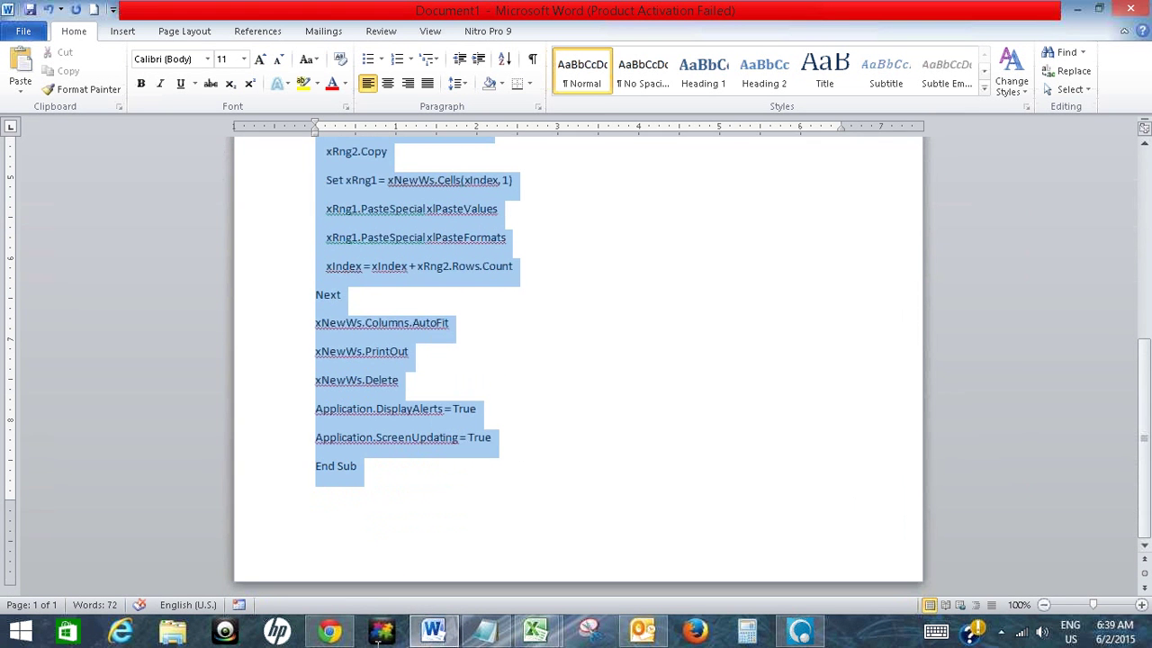
right_click(362, 209)
left_click(391, 237)
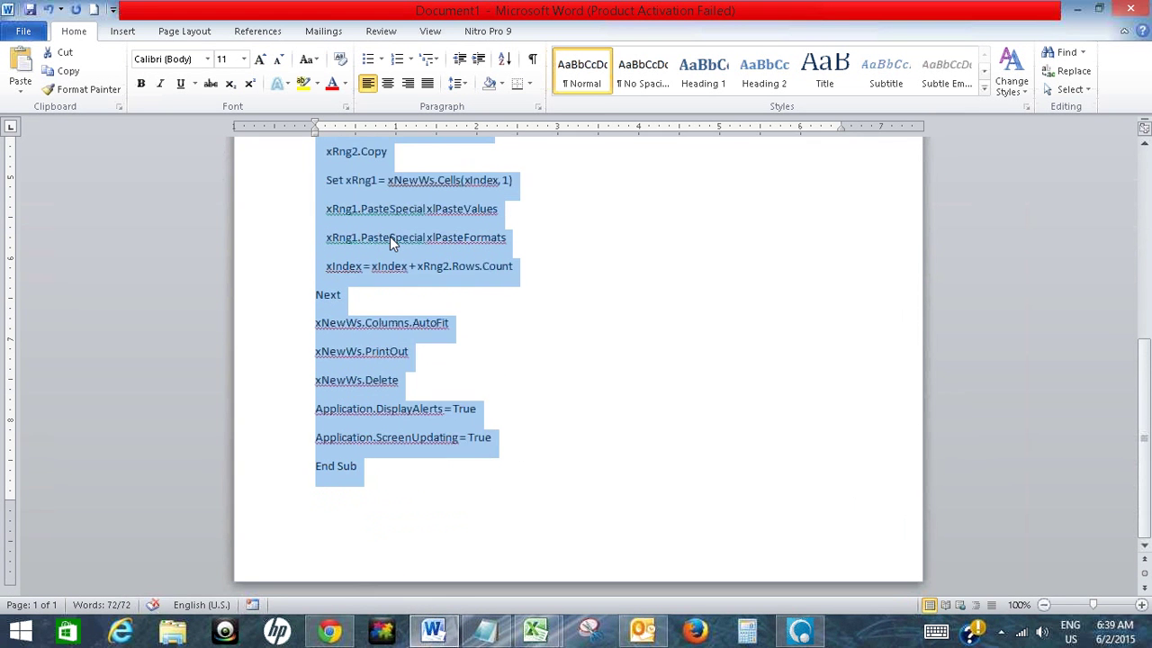
- Paste the macro into the empty Module1 and bring Notepad back to the front
mouse_move(559, 629)
left_click(575, 504)
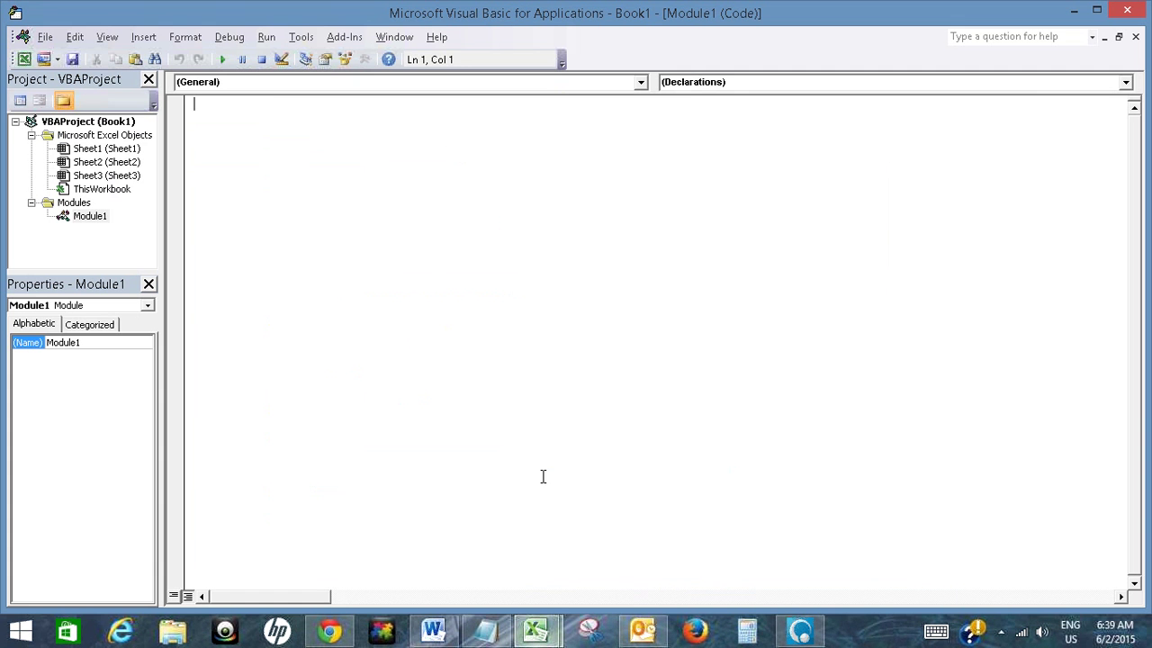
key("ctrl+v")
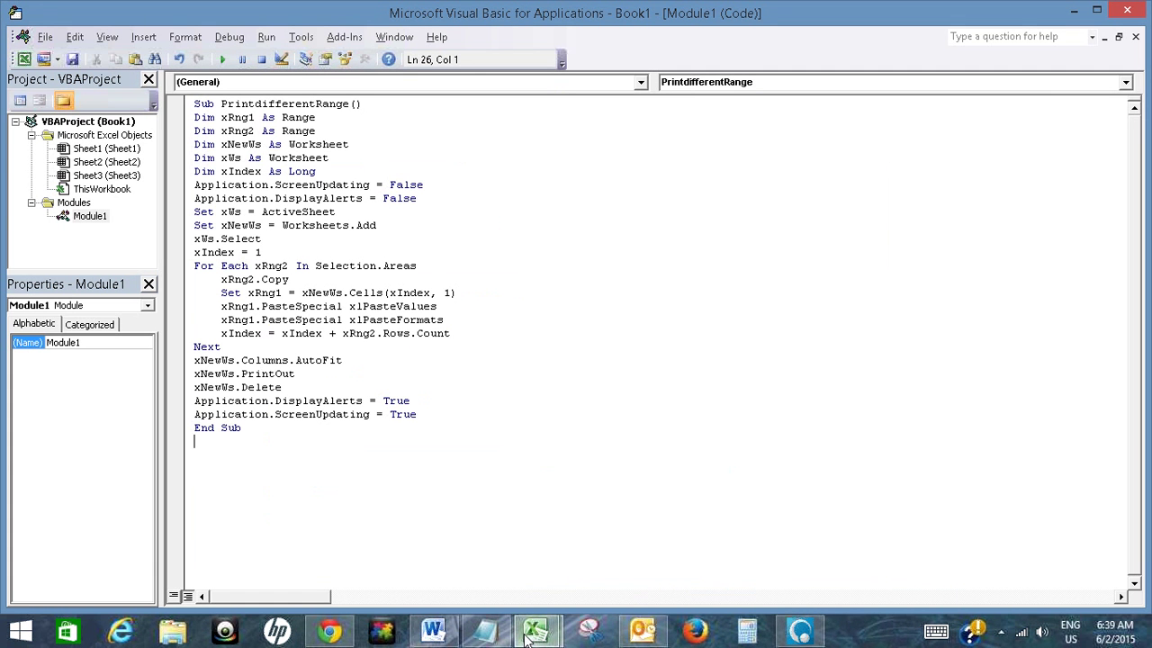
mouse_move(485, 630)
left_click(573, 564)
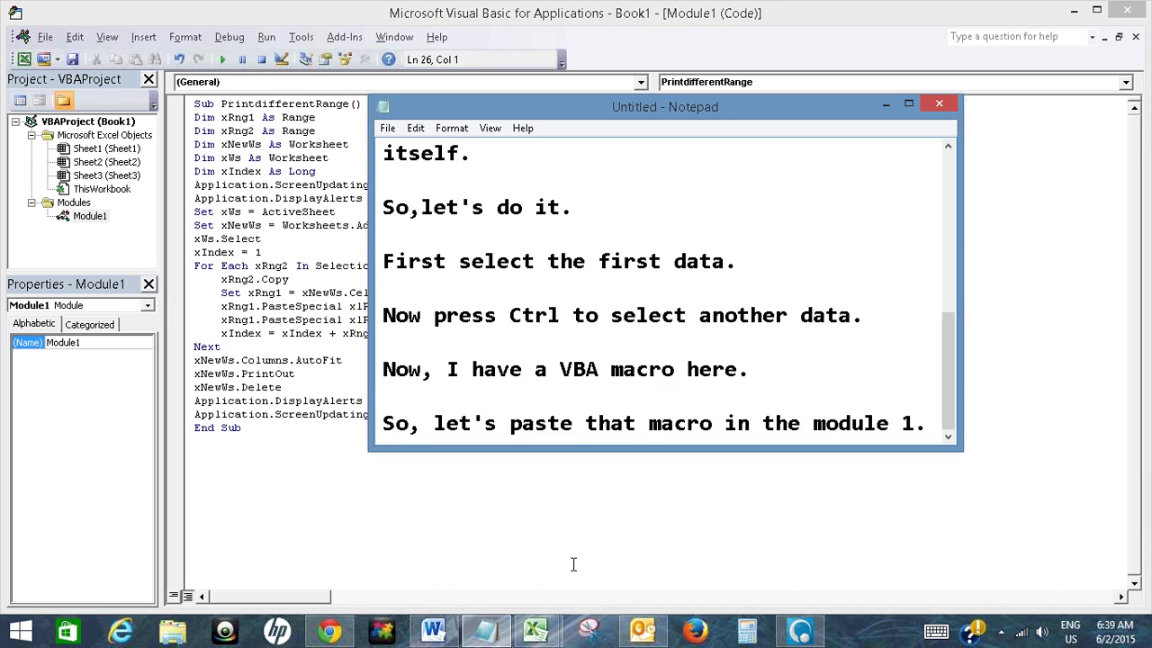
- Add the note 'Once we will run the macro, our selected ranges will get printed one one page.'
key("Return")
key("Return")
type("Once")
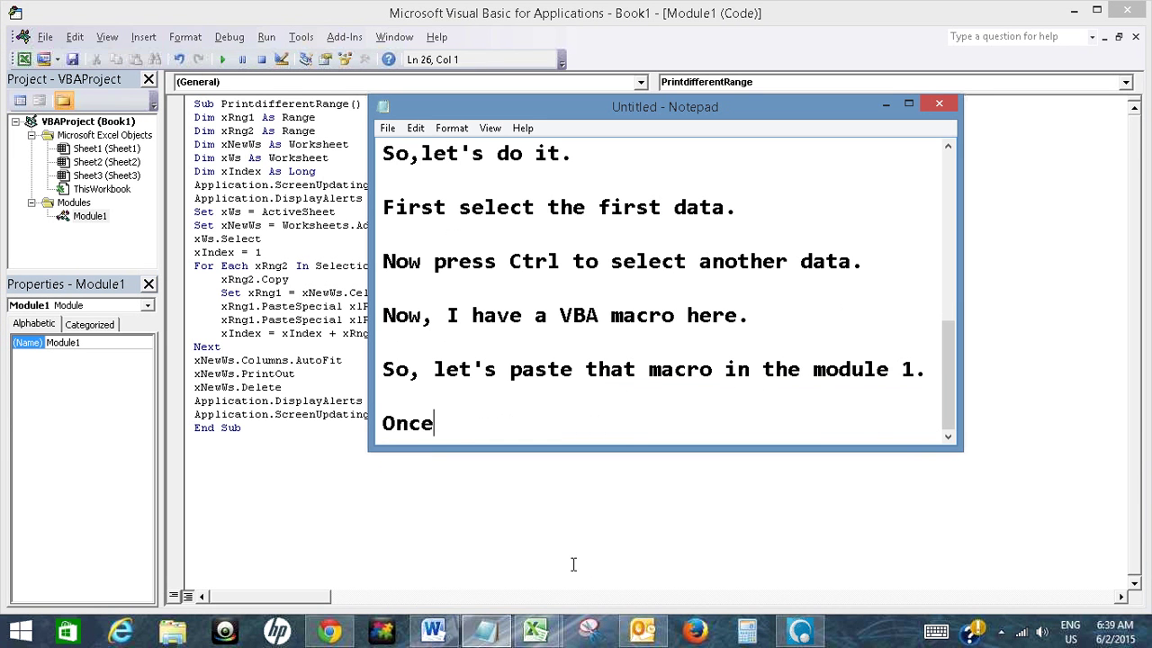
type(" we w")
type("i")
key("BackSpace")
type("e will run t")
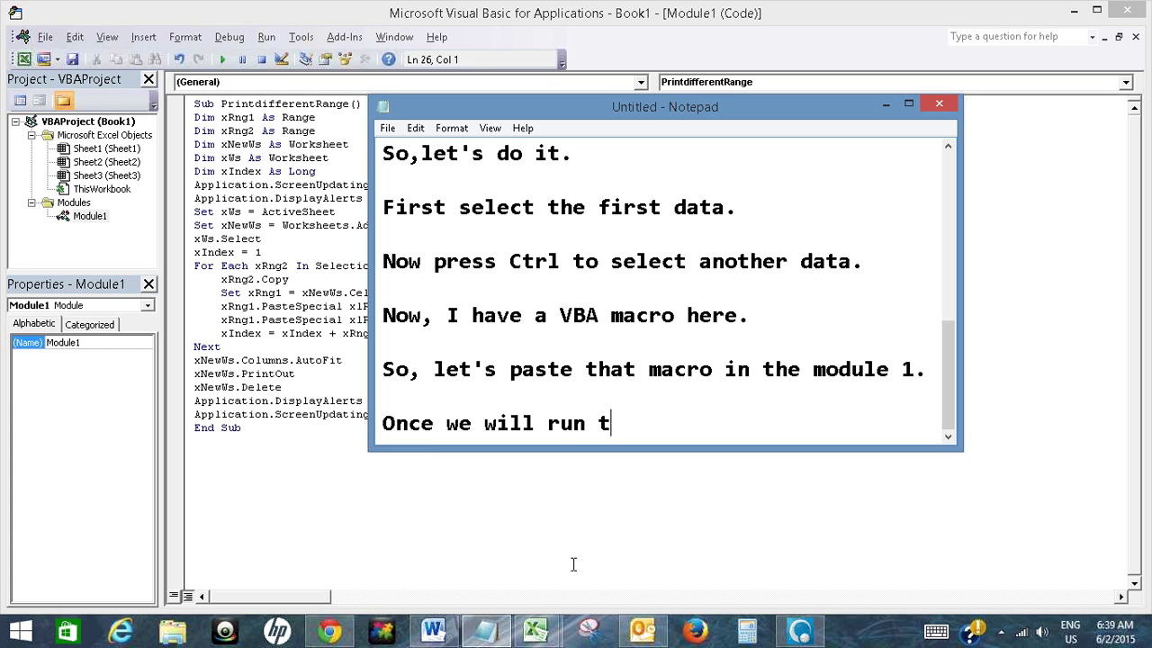
type("he m")
type("acro, our s")
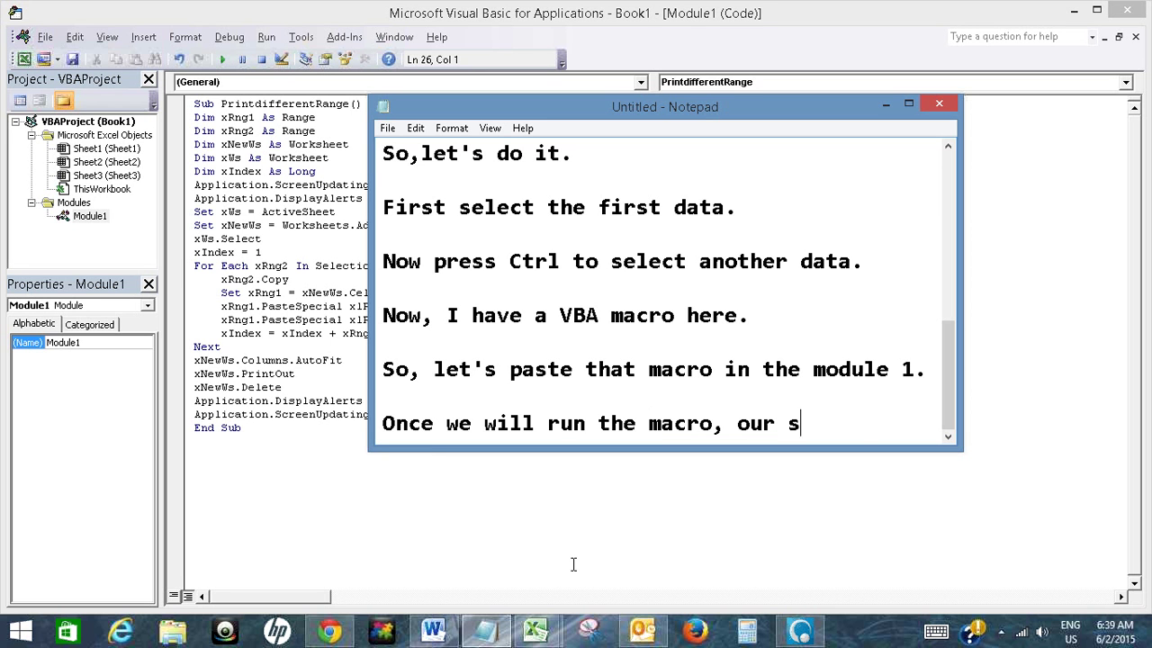
type("elected ")
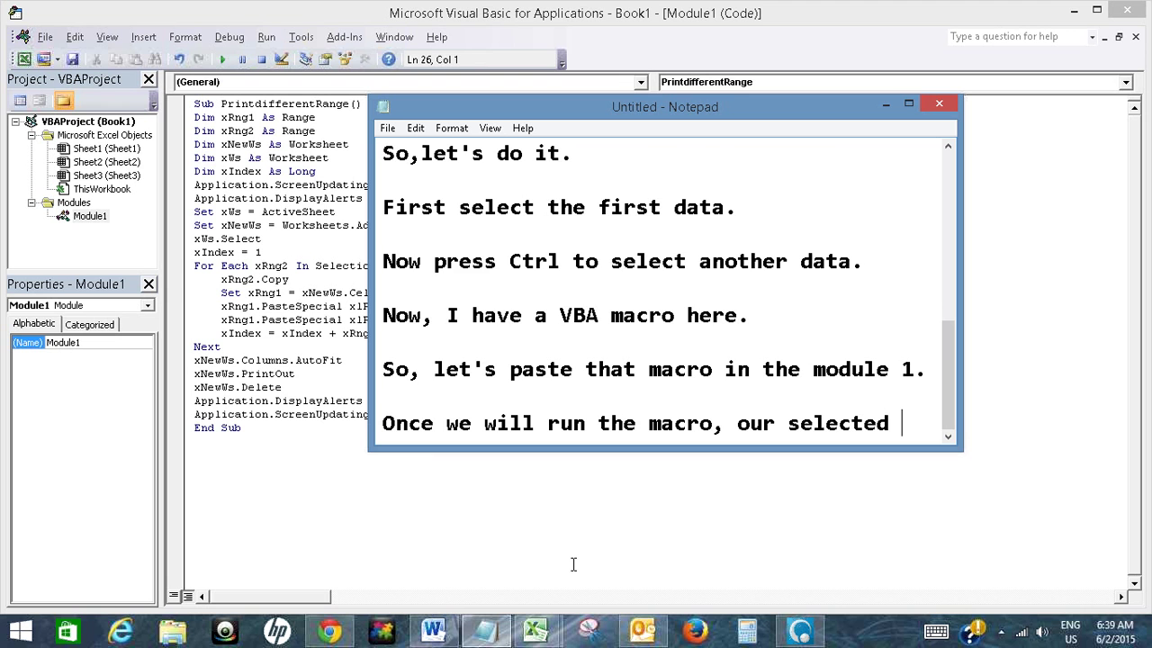
type("ranges ")
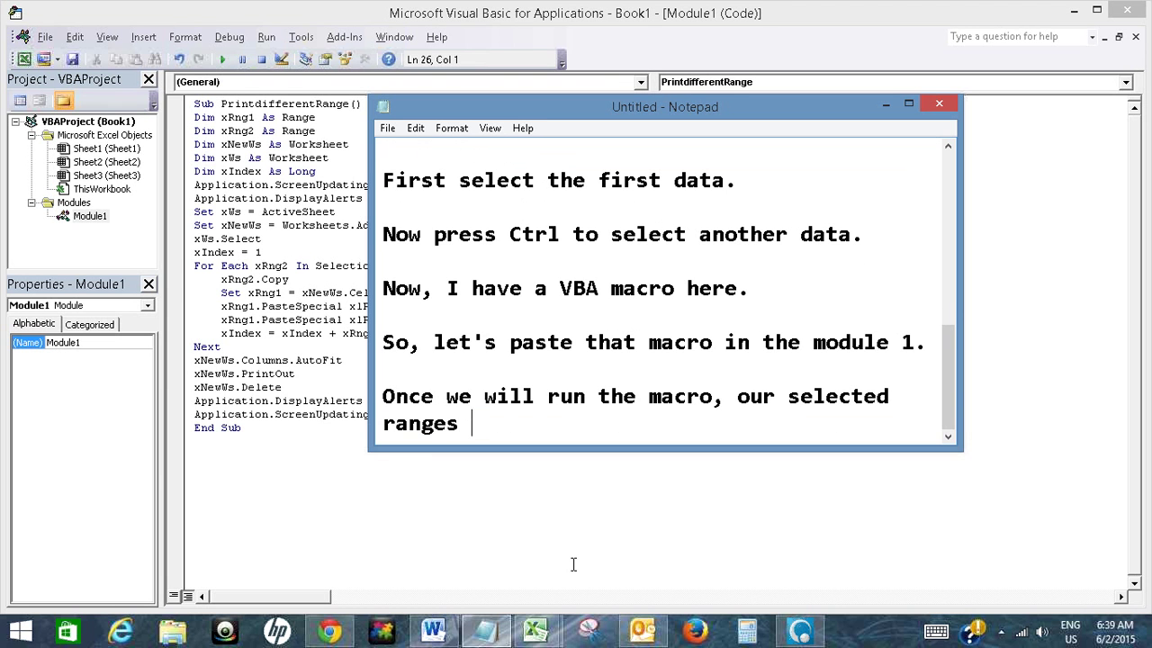
type("print")
key("BackSpace")
key("BackSpace")
key("BackSpace")
key("BackSpace")
key("BackSpace")
type("wi")
type("ll getpr")
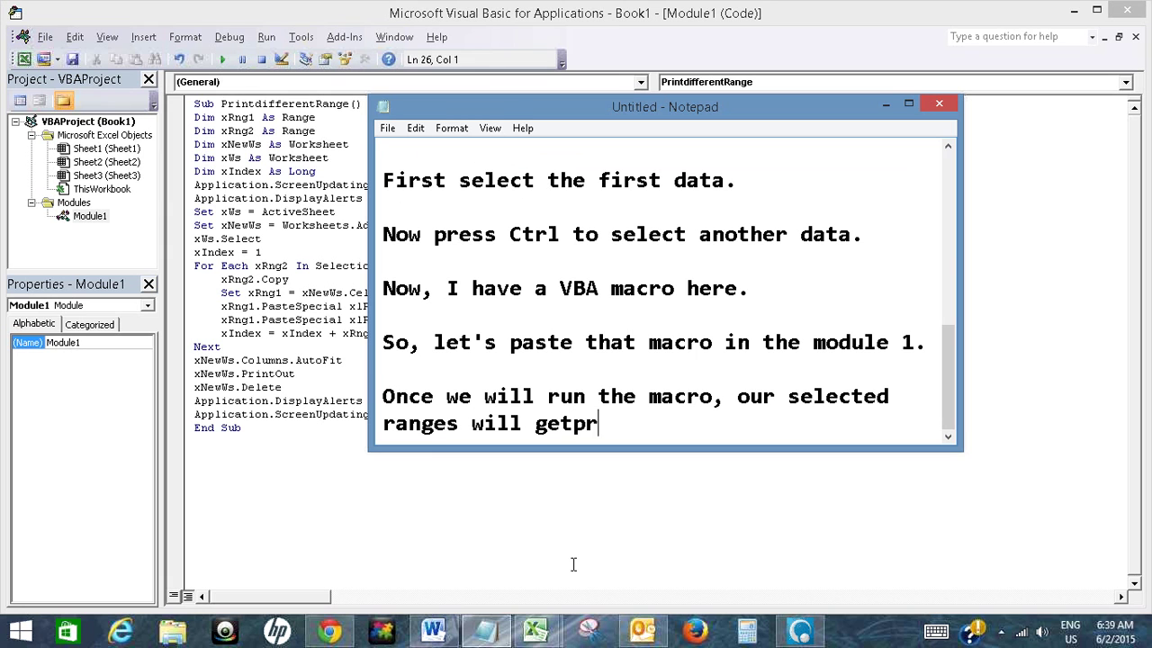
key("BackSpace")
key("BackSpace")
type(" printe")
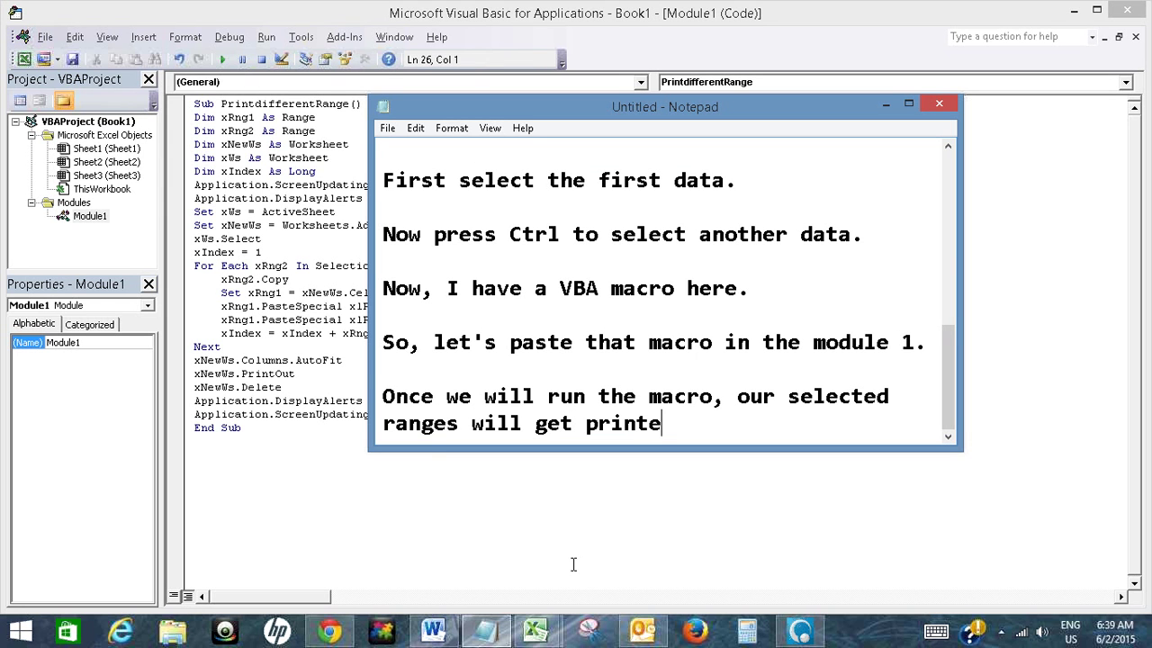
type("d one one p")
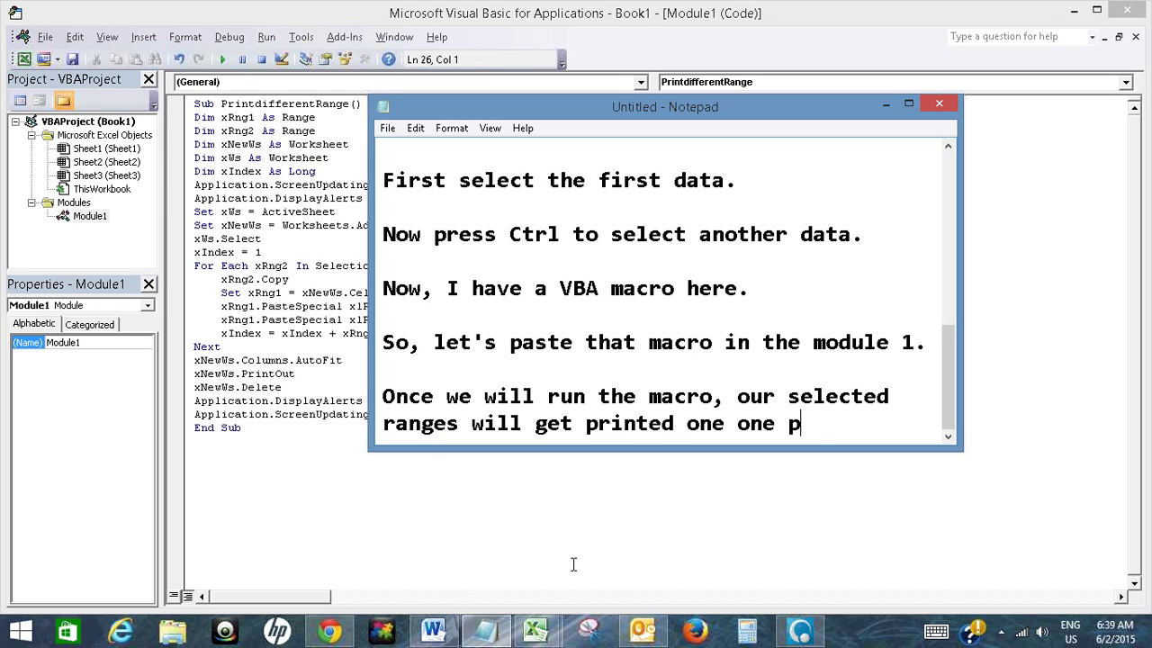
type("age.")
key("Return")
key("Return")
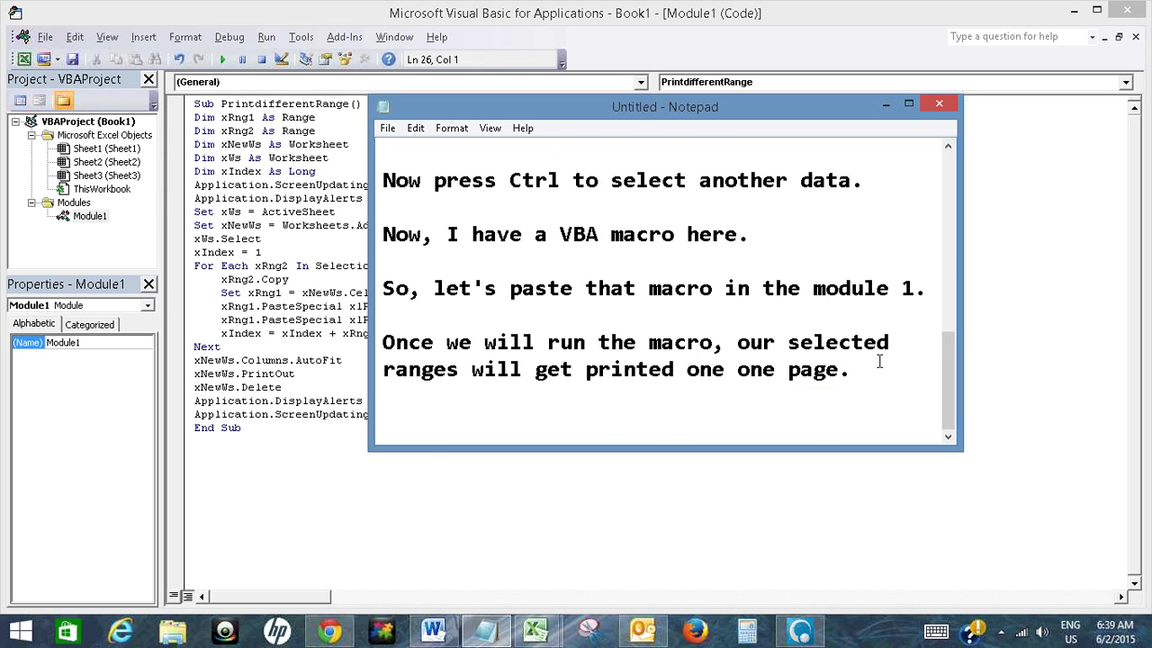
- Run the PrintdifferentRange macro with Run Sub and check the result in Excel
left_click(885, 106)
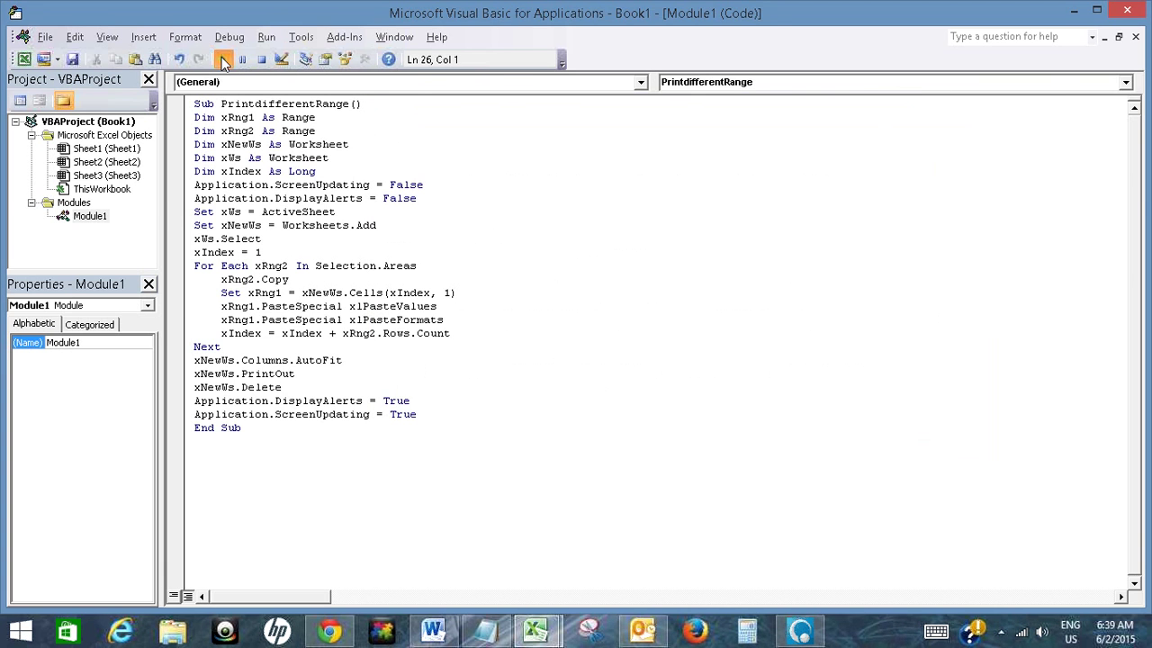
left_click(222, 59)
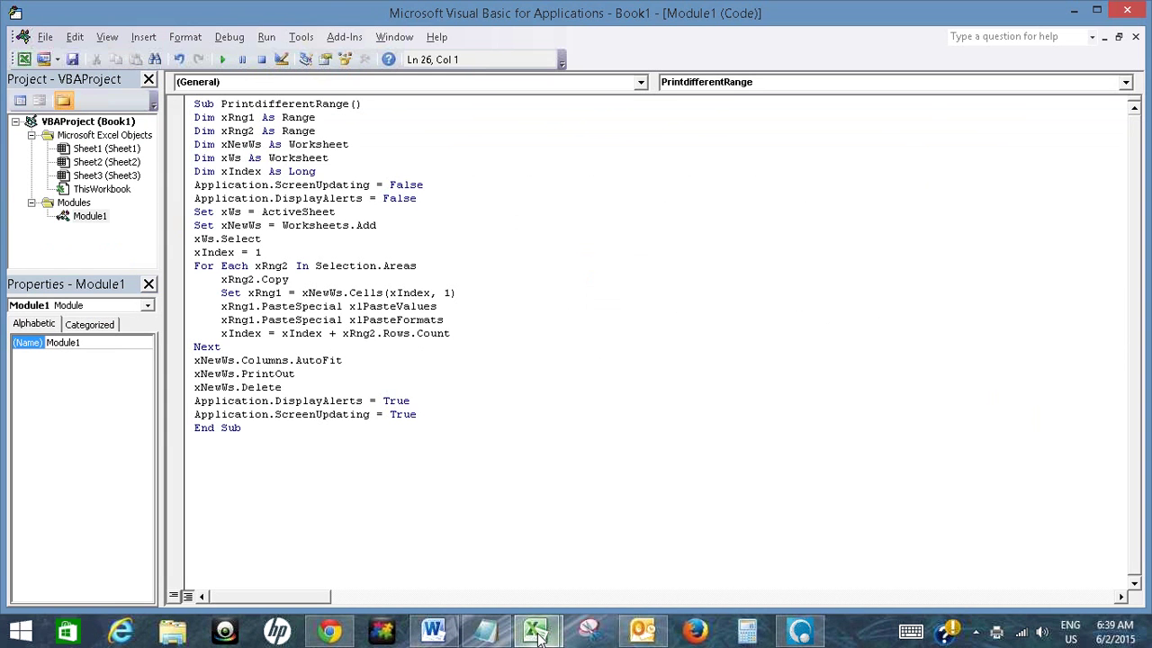
mouse_move(536, 630)
left_click(457, 543)
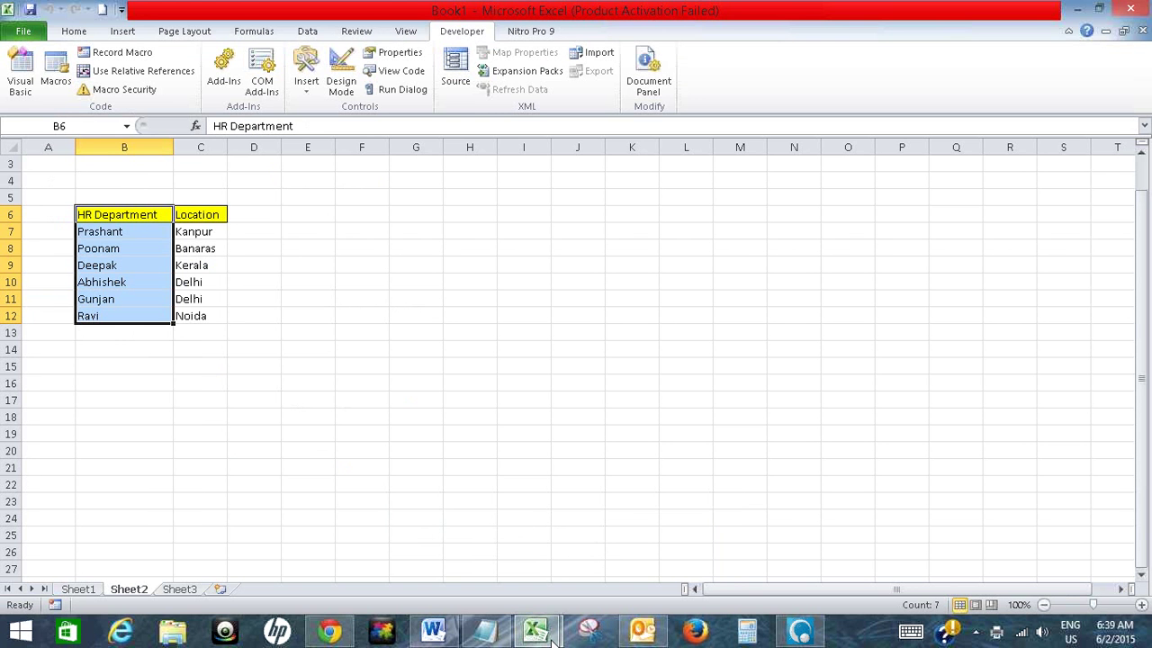
left_click(585, 512)
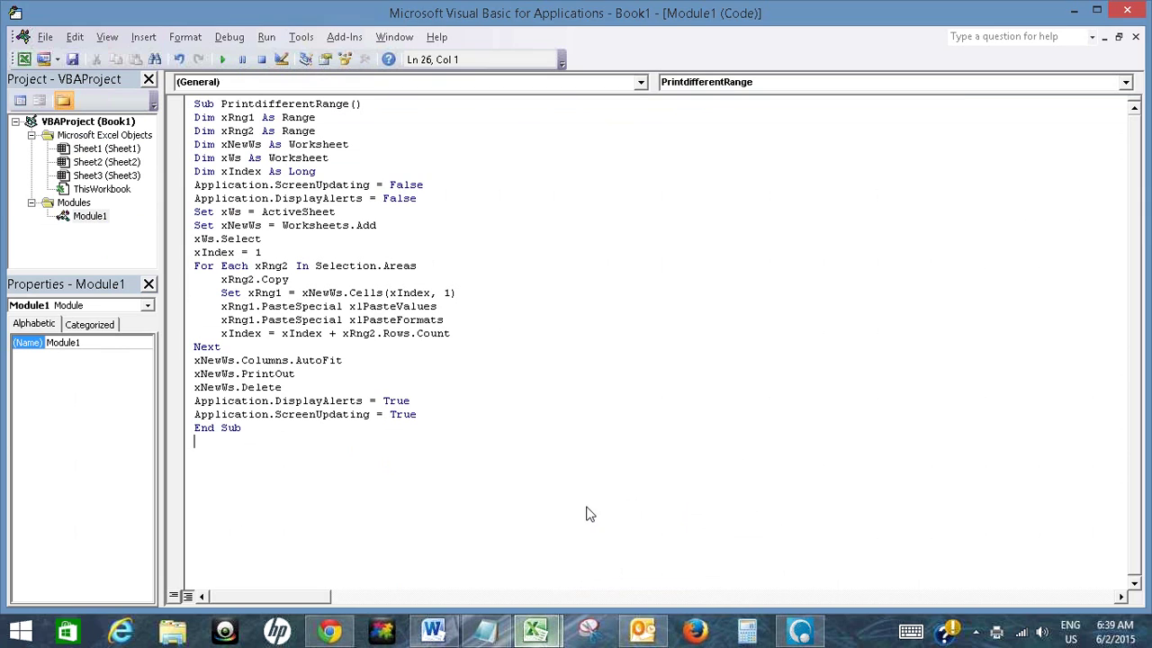
- Add the note 'Let's do it again to understand better.'
left_click(476, 635)
type("Le")
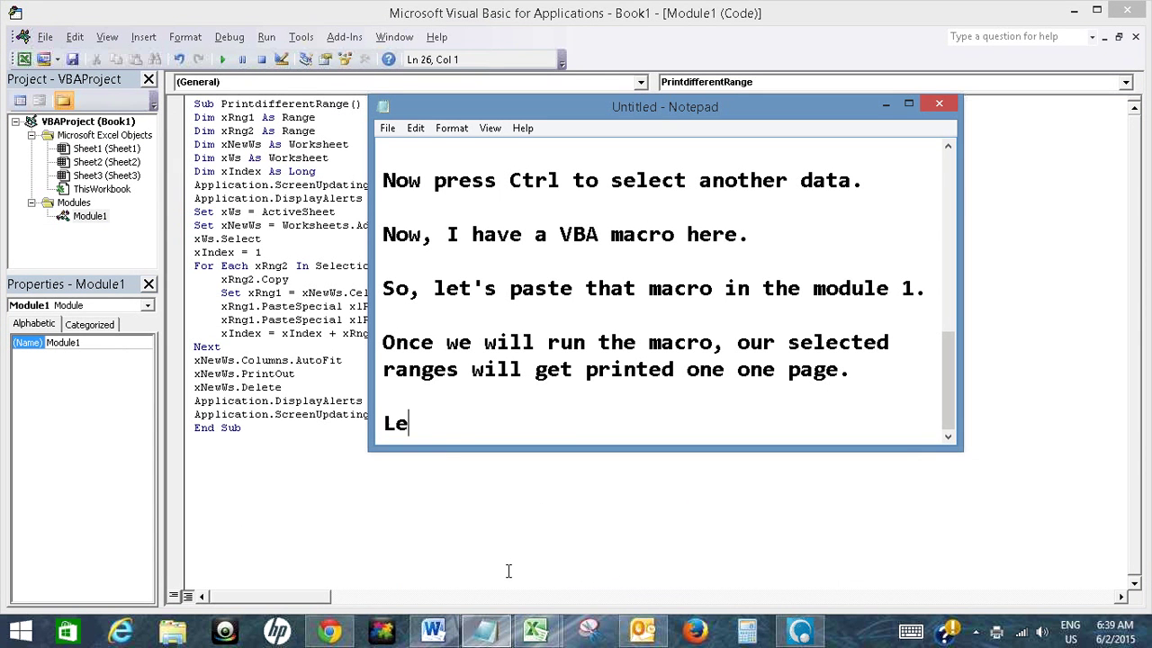
type("t's do it ")
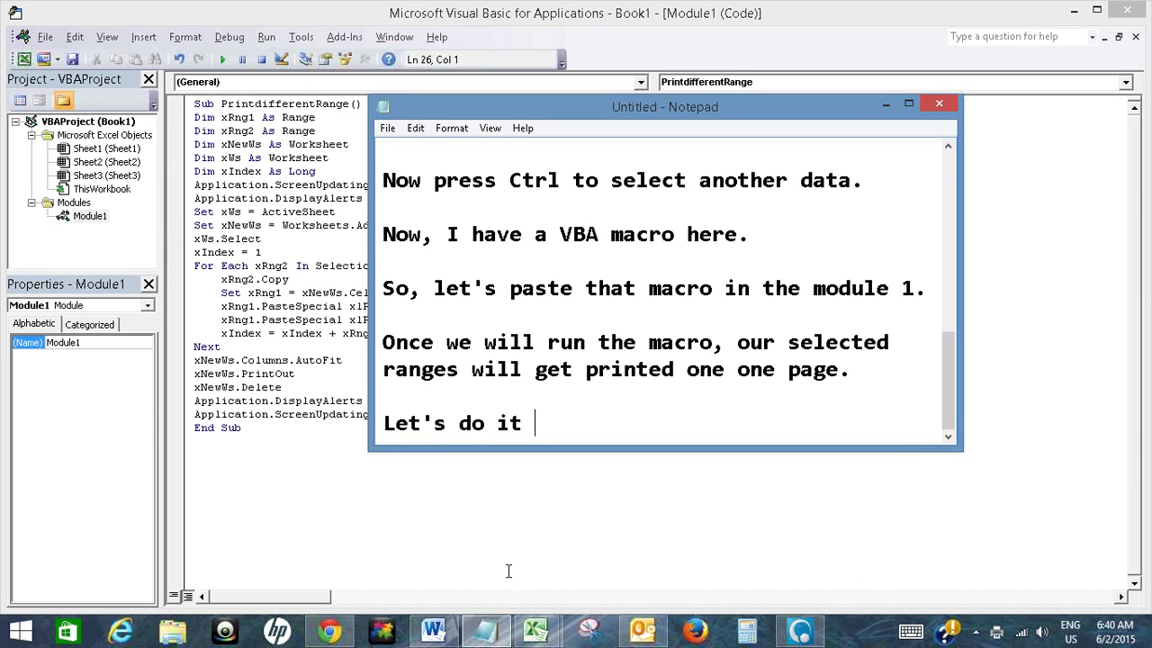
type("again to u")
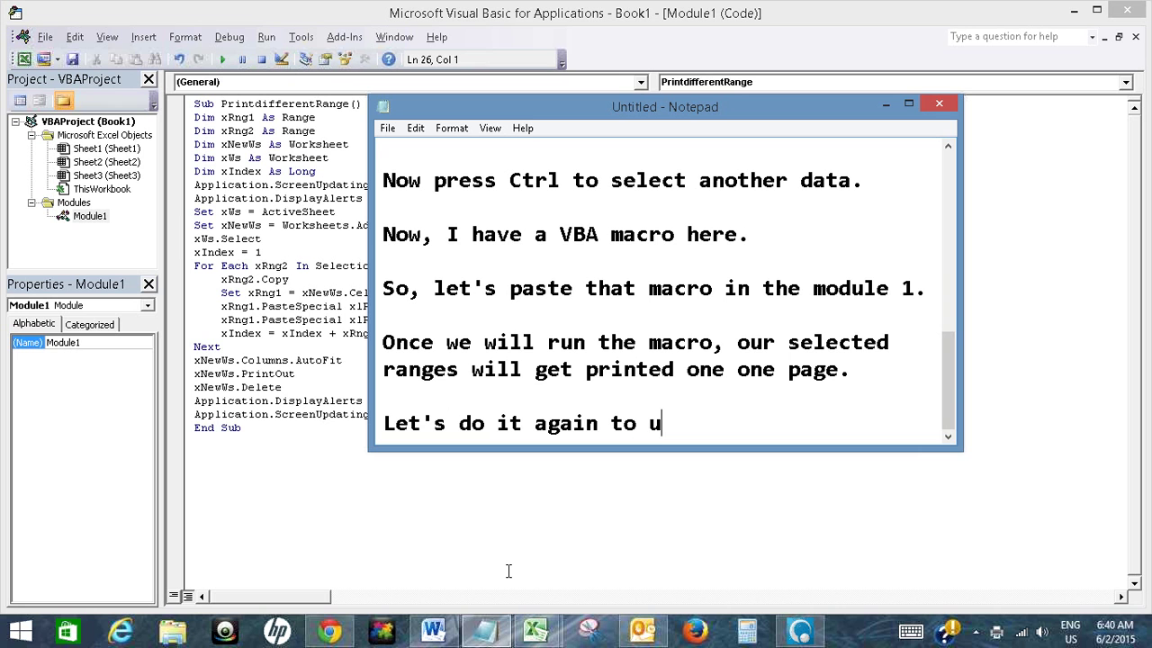
type("nderstand bet")
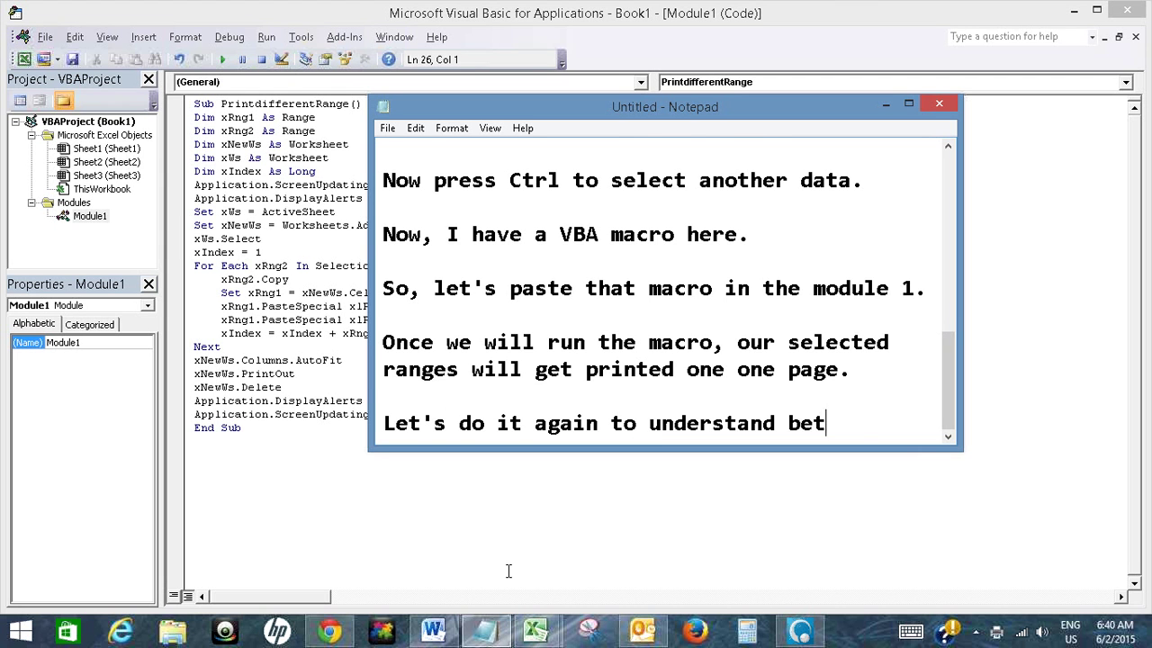
type("ter.")
key("Return")
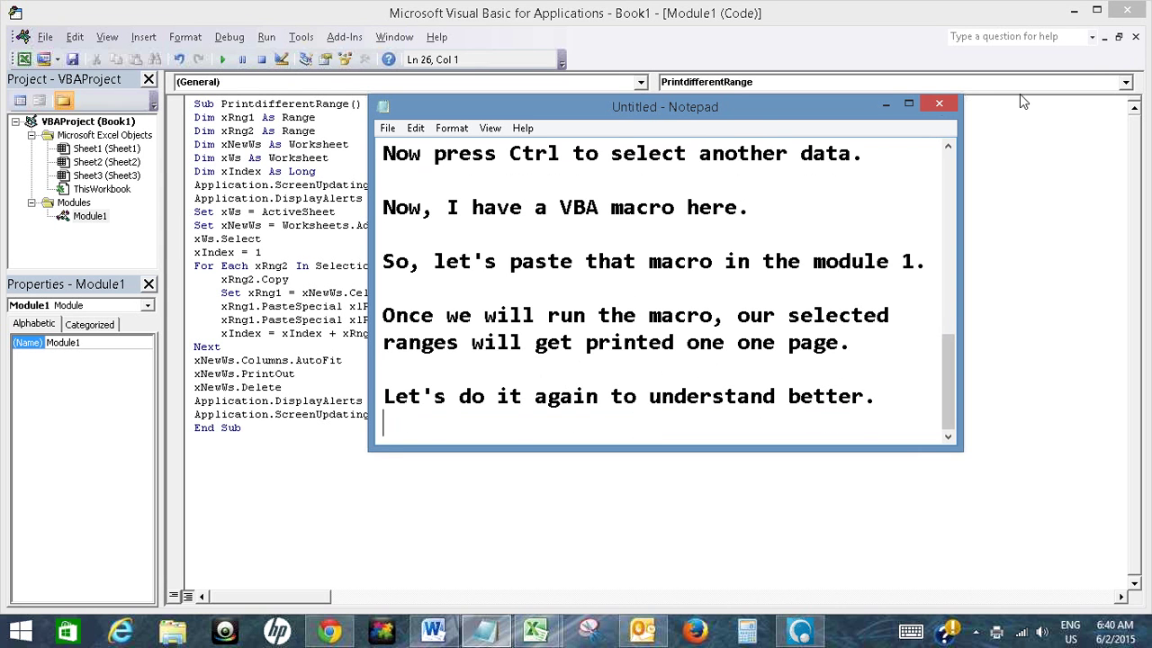
- Run PrintdifferentRange again, bring Excel's Sheet2 forward, and reopen the notes with a blank line
left_click(886, 104)
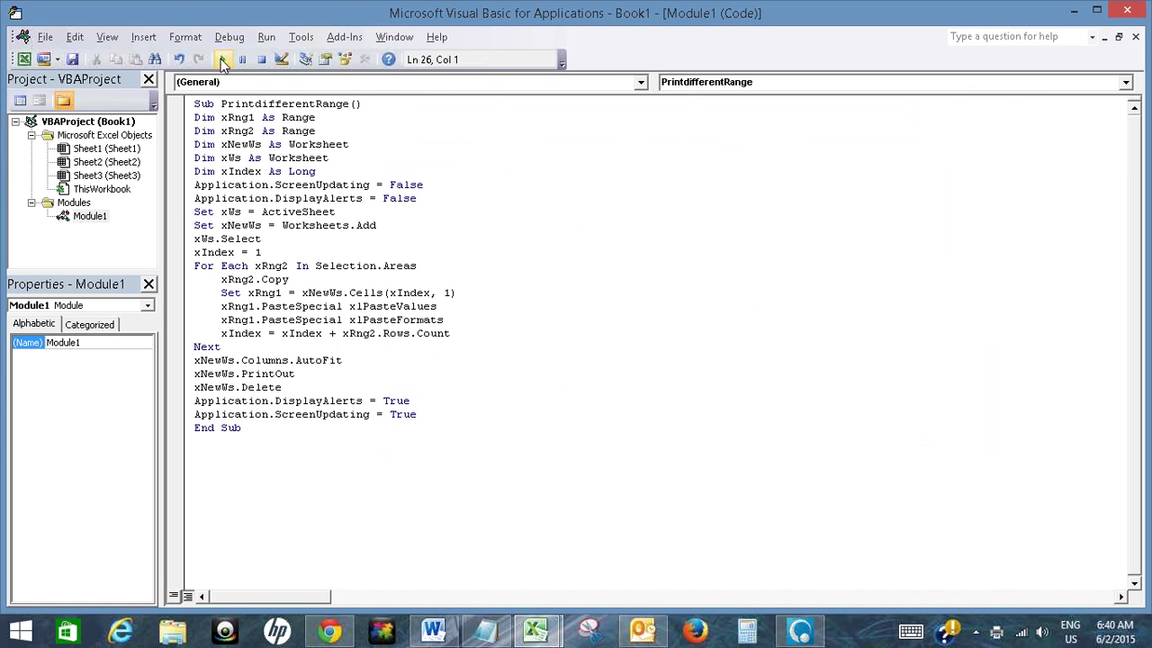
left_click(223, 60)
left_click(536, 632)
left_click(653, 540)
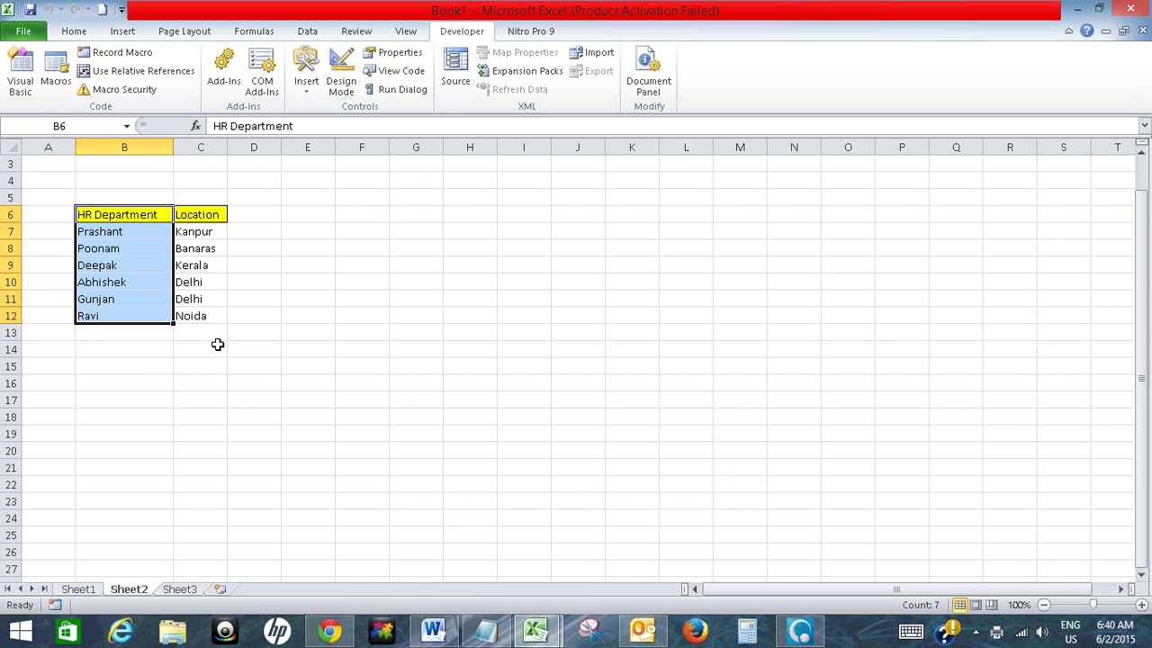
left_click(510, 619)
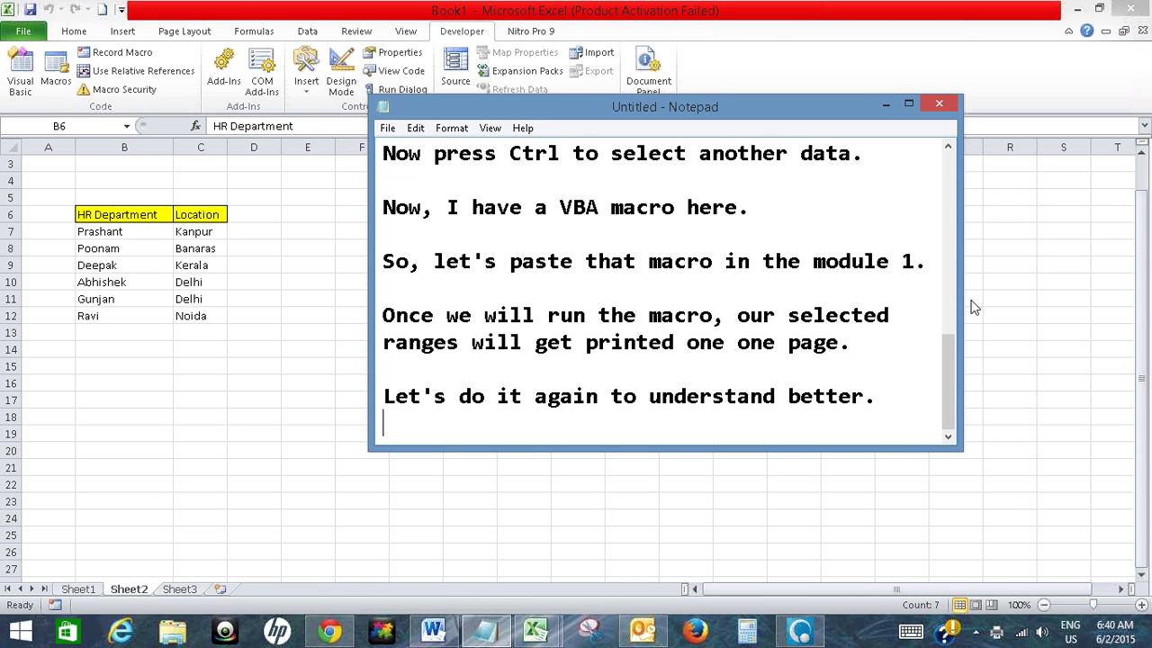
key("Return")
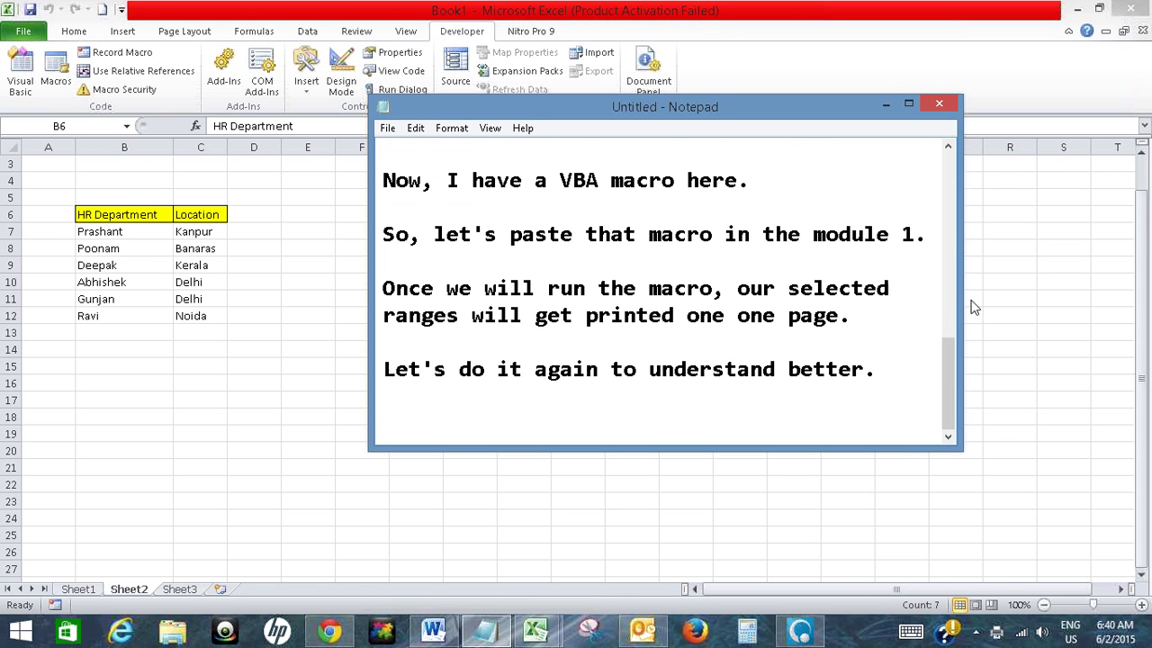